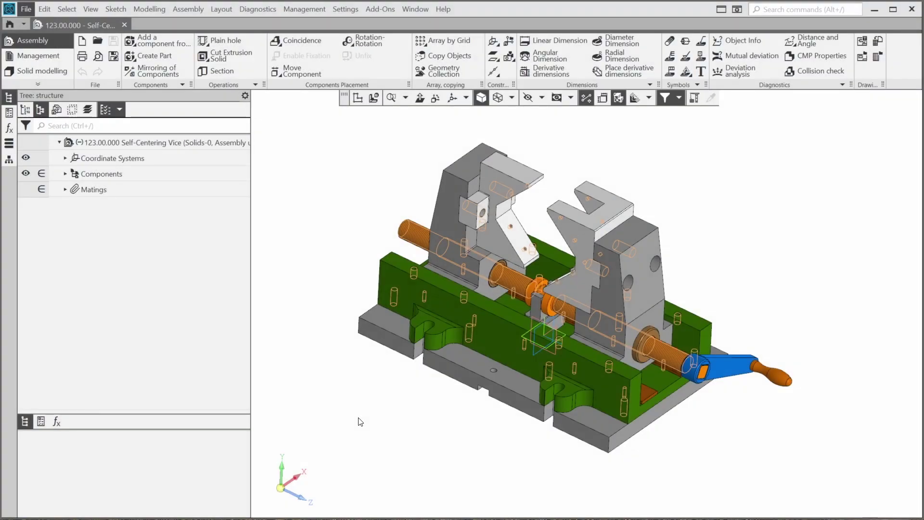
Step: Insert 123.00.006 - Clamp.m3d into the assembly as a component and set its placement method to By matings
left_click(172, 45)
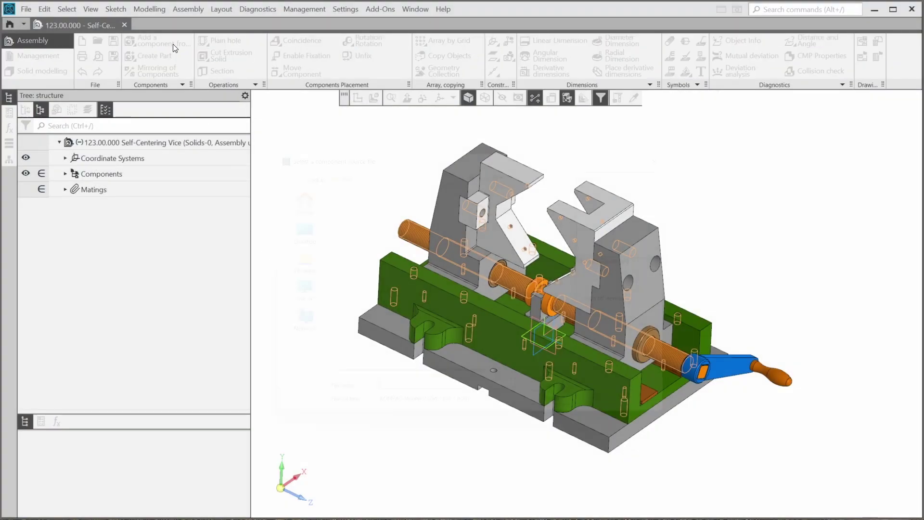
left_click(377, 294)
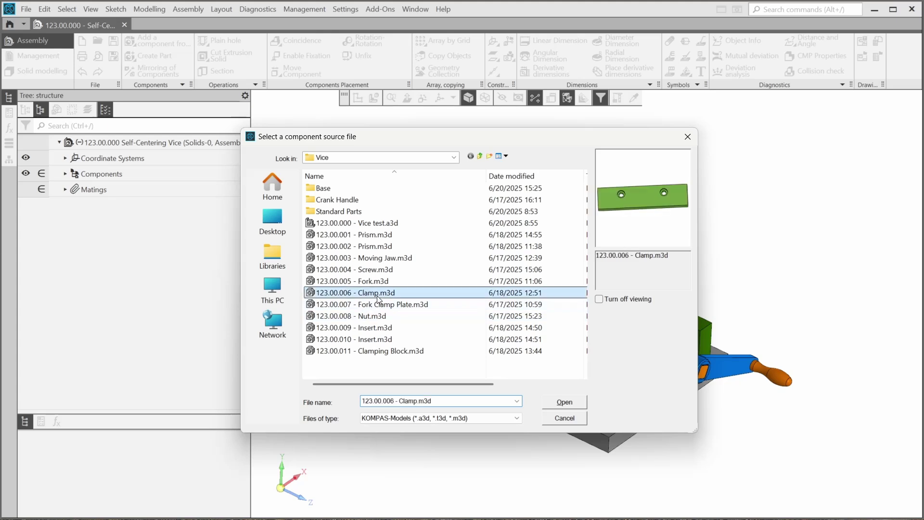
left_click(565, 402)
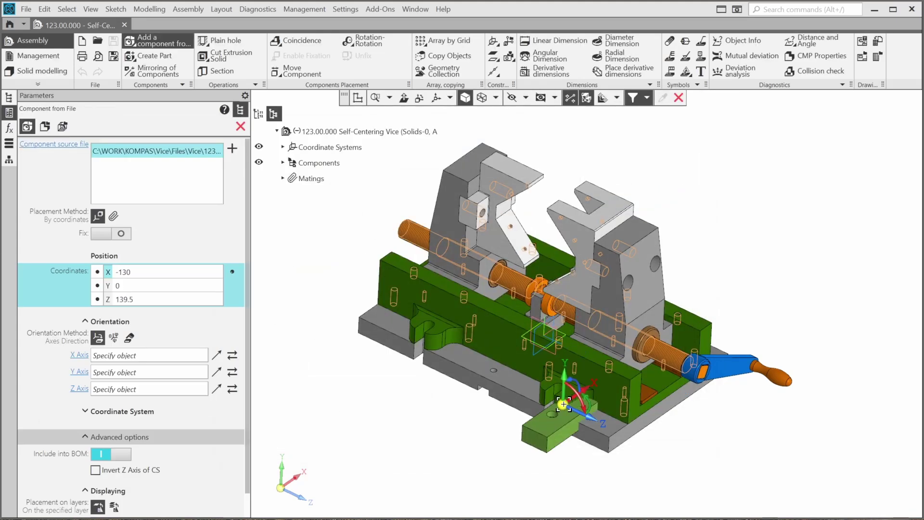
left_click(113, 216)
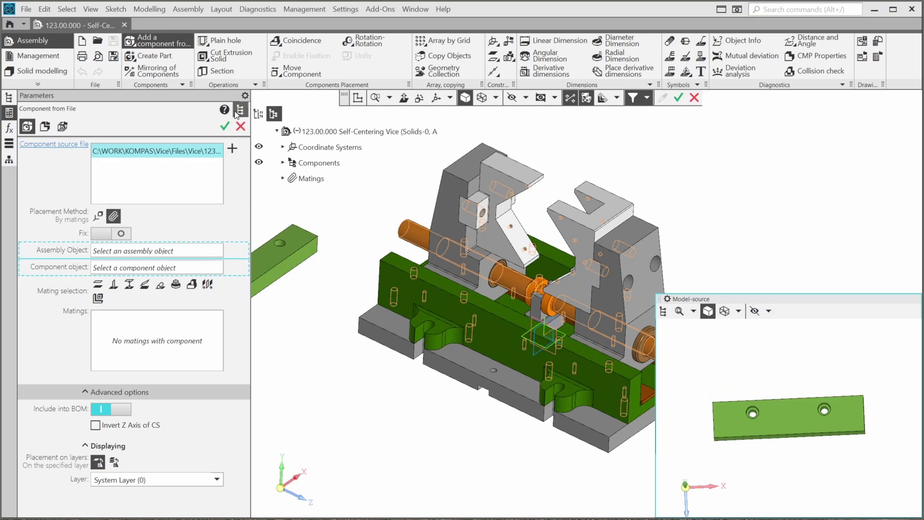
Step: Add a Coincidence mating between the clamp's underside face and the top face of the green base's front rail
left_click(192, 286)
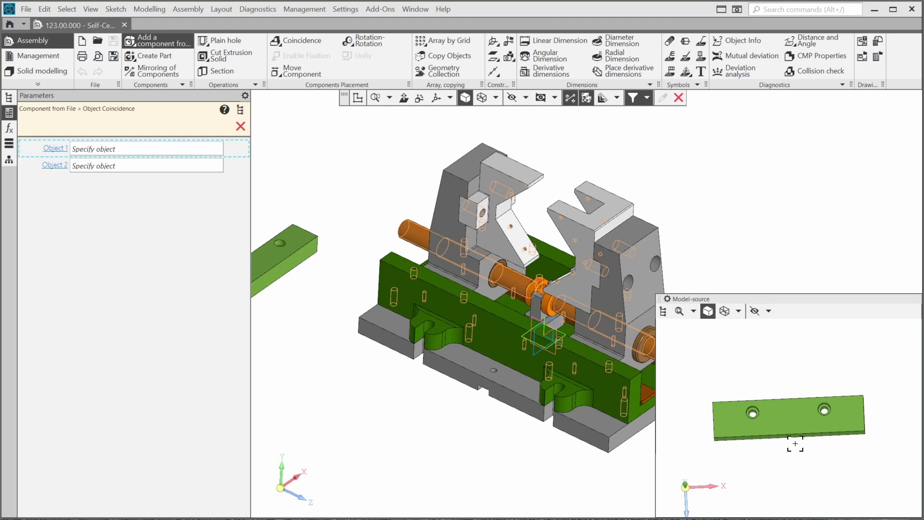
scroll(799, 420, "up", 5)
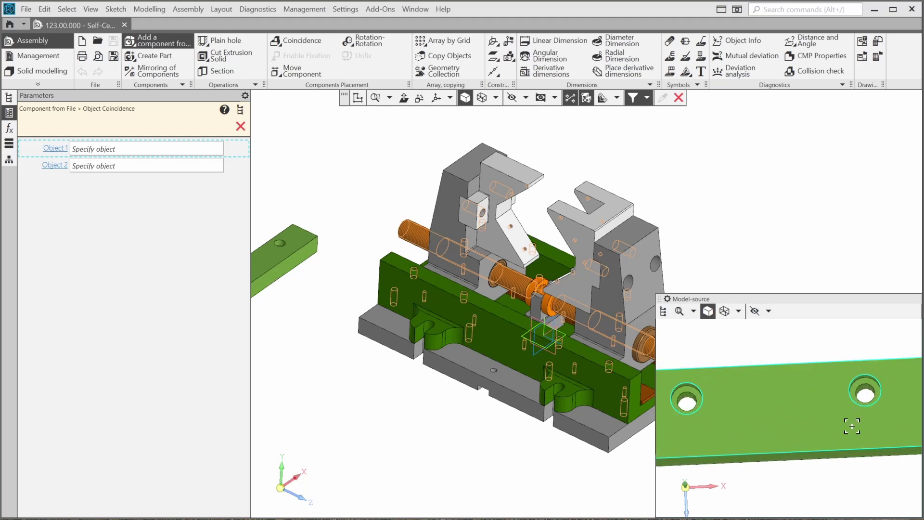
mouse_move(819, 390)
middle_mouse_down()
mouse_move(837, 363)
mouse_move(825, 382)
middle_mouse_up()
left_click(825, 382)
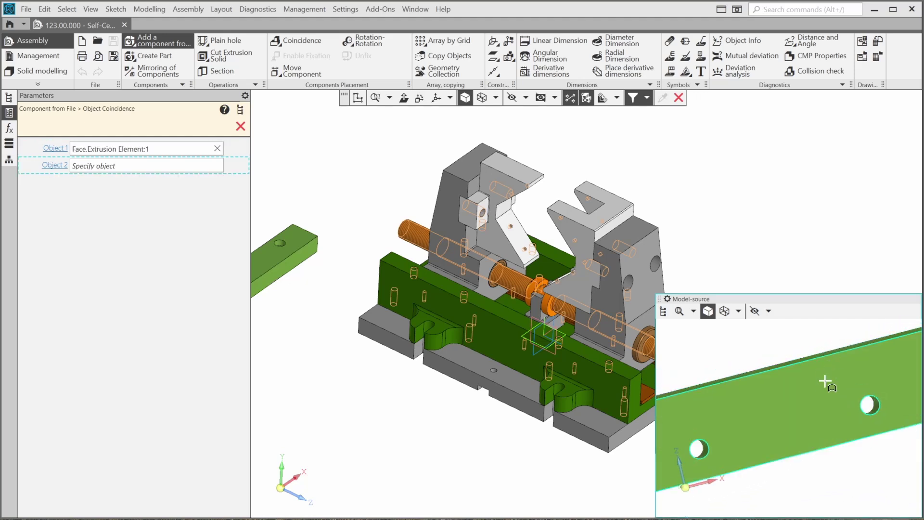
scroll(563, 327, "up", 5)
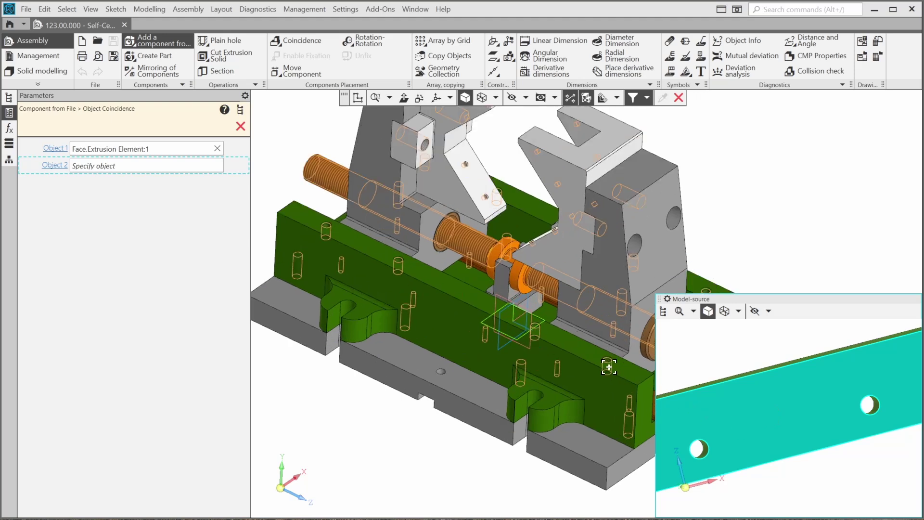
left_click(563, 328)
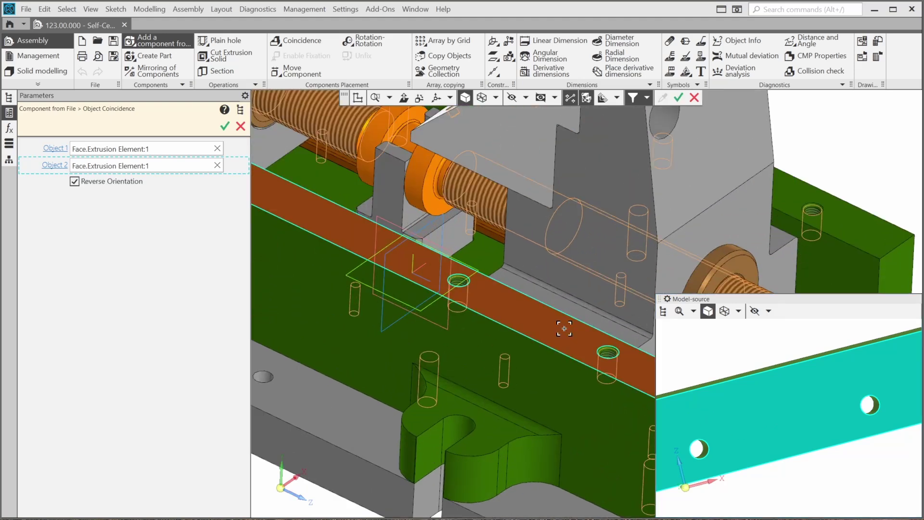
scroll(562, 333, "down", 5)
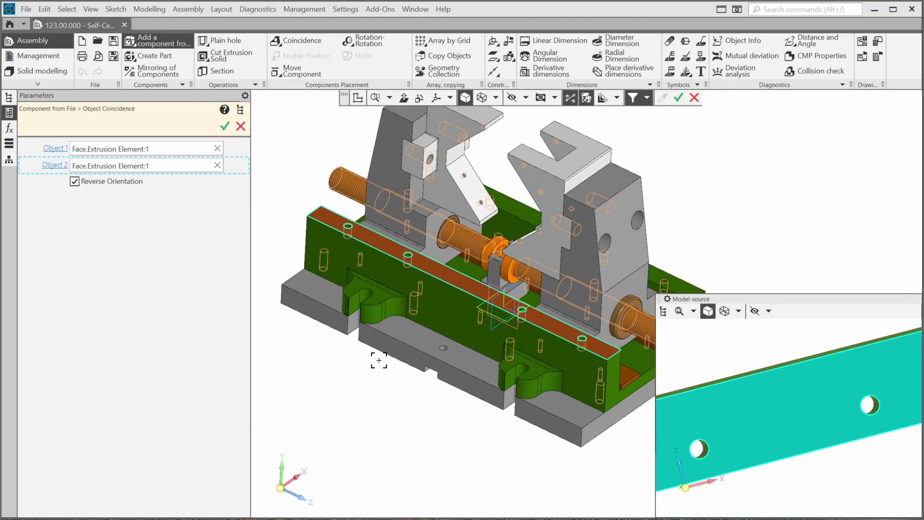
scroll(378, 358, "down", 5)
middle_click_drag(315, 346, 448, 400)
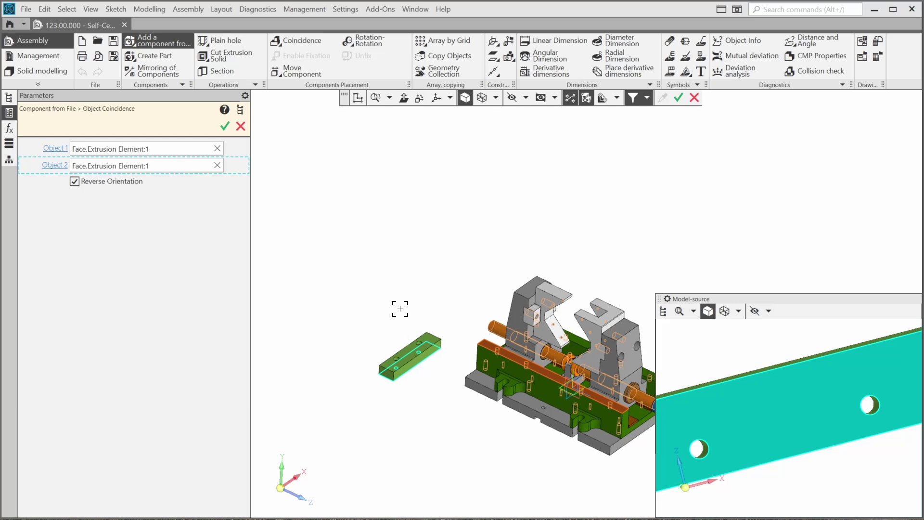
scroll(429, 412, "up", 5)
mouse_move(453, 318)
middle_mouse_down()
mouse_move(458, 331)
mouse_move(459, 320)
middle_mouse_up()
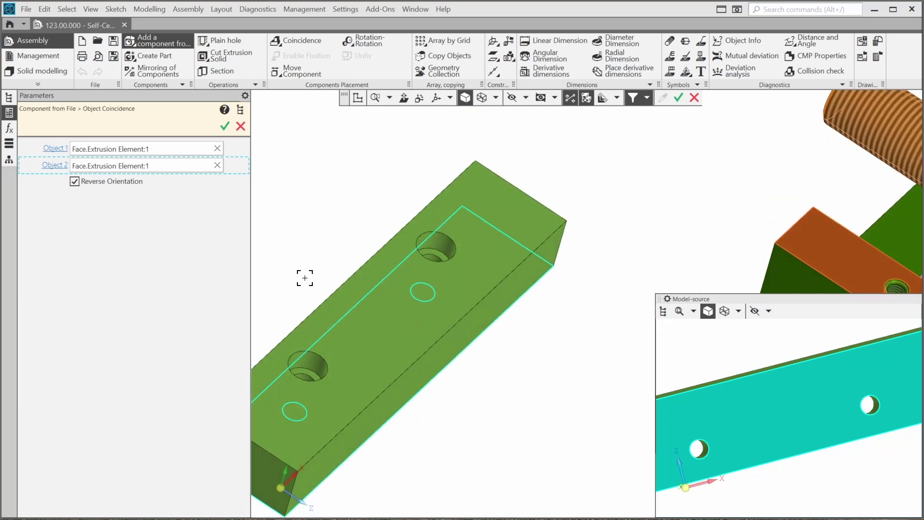
left_click(225, 127)
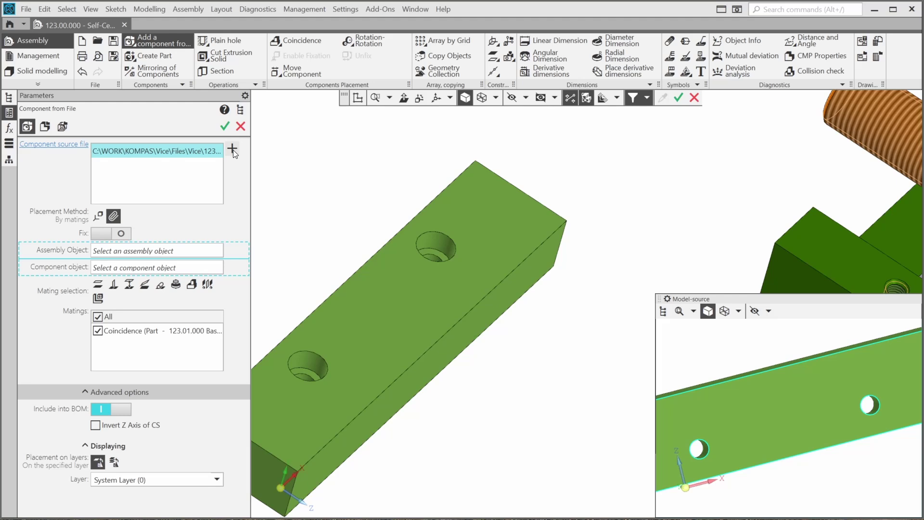
Step: Add a Coaxial mating between the clamp's first hole and the front-rail threaded hole nearest the crank handle
left_click(177, 283)
scroll(464, 403, "down", 5)
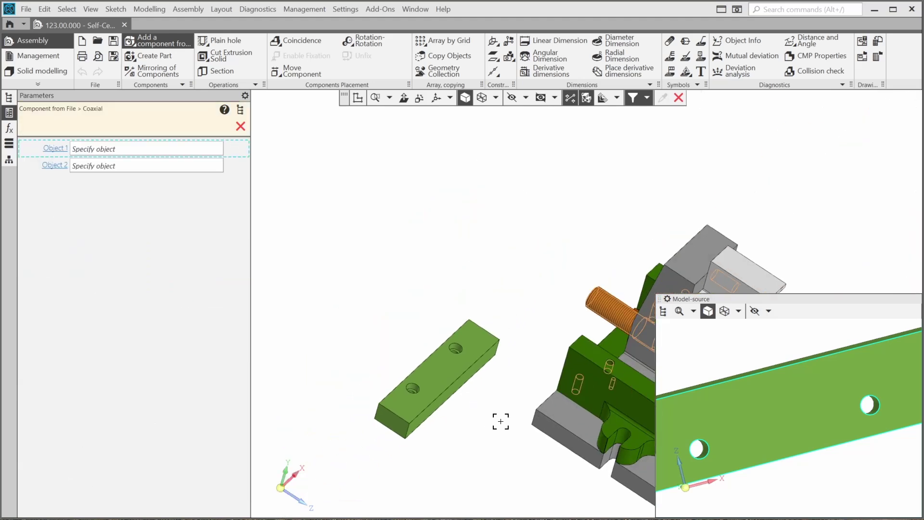
middle_click_drag(506, 436, 358, 324)
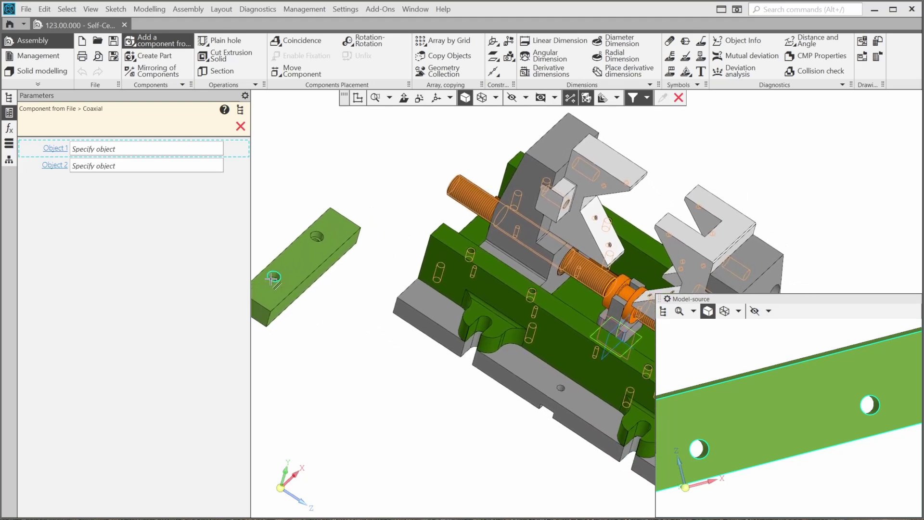
scroll(278, 278, "up", 3)
left_click(283, 267)
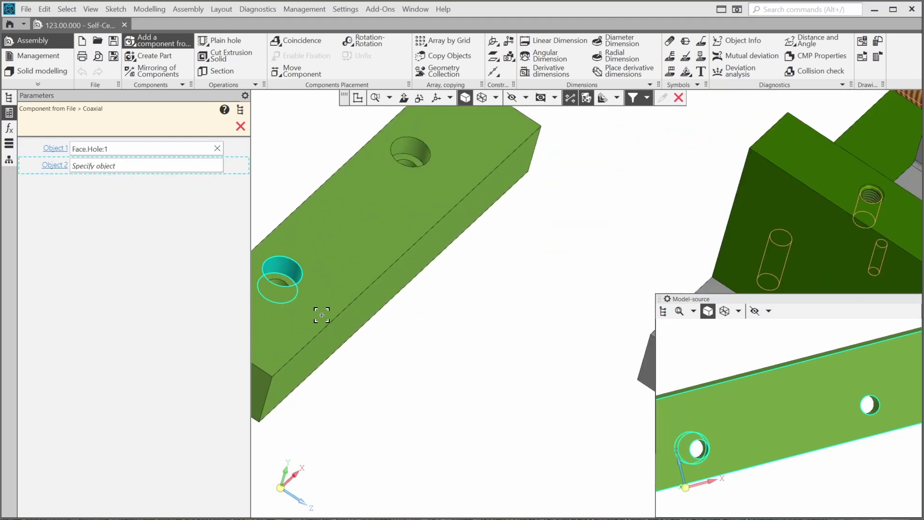
scroll(320, 316, "down", 5)
scroll(398, 377, "up", 2)
left_click(708, 311)
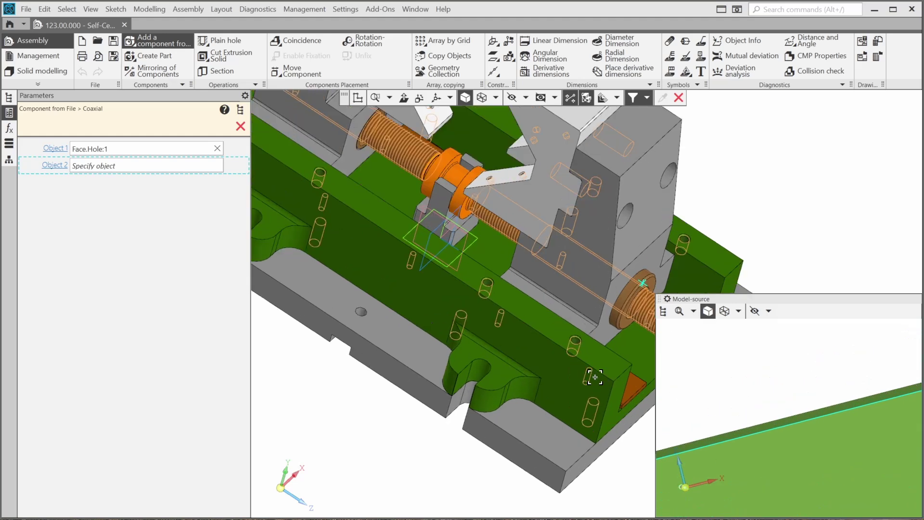
scroll(568, 313, "up", 5)
left_click(563, 288)
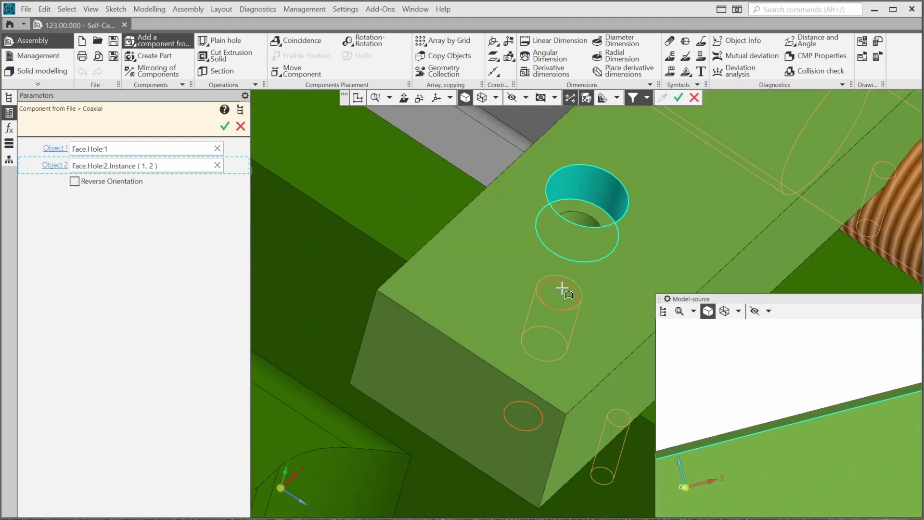
scroll(563, 289, "down", 5)
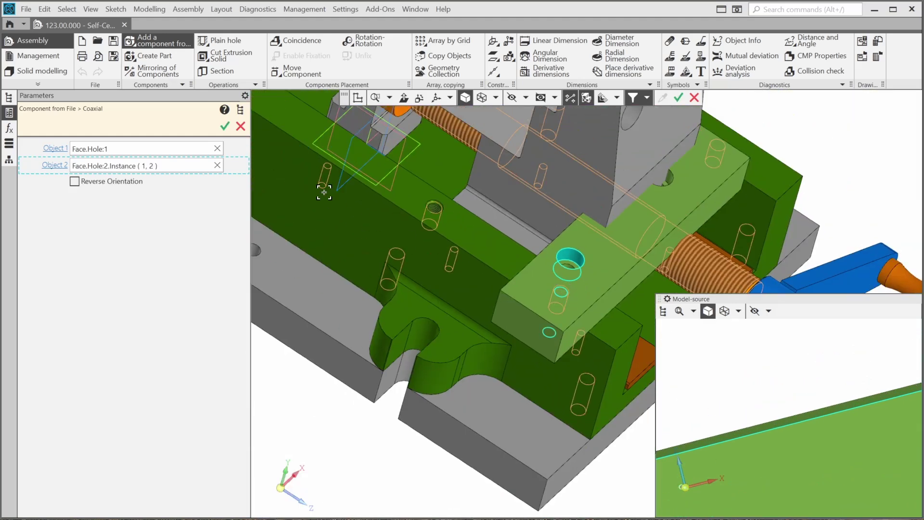
left_click(224, 126)
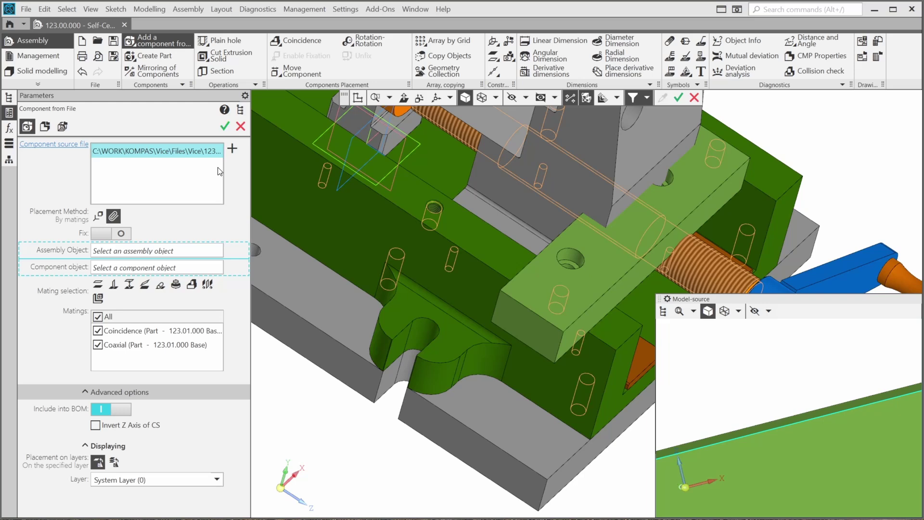
Step: Make the clamp's second hole coaxial with the next threaded hole inward on the front rail and place the clamp
left_click(177, 287)
scroll(746, 185, "up", 5)
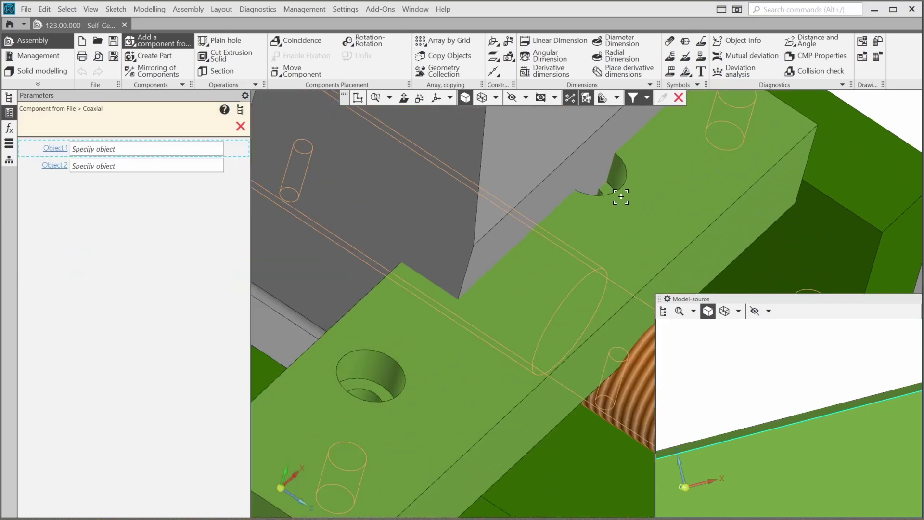
left_click(643, 171)
scroll(689, 252, "down", 4)
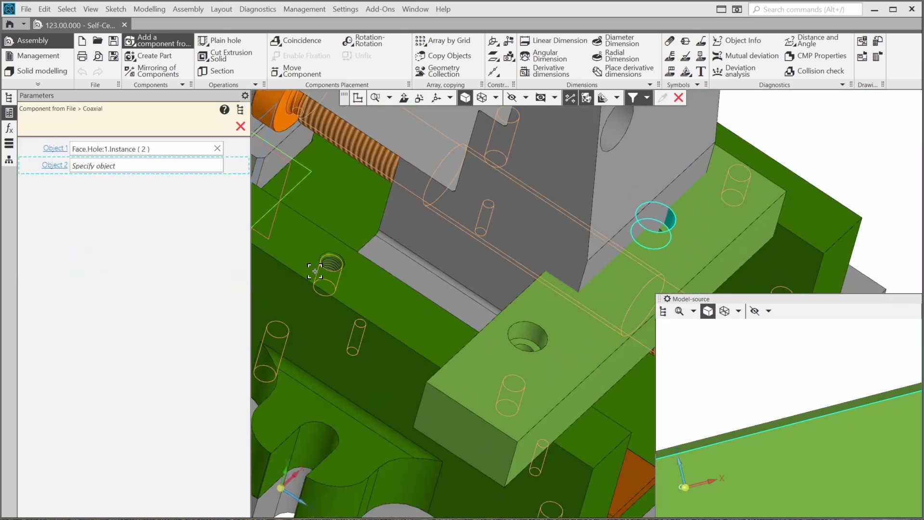
left_click(332, 265)
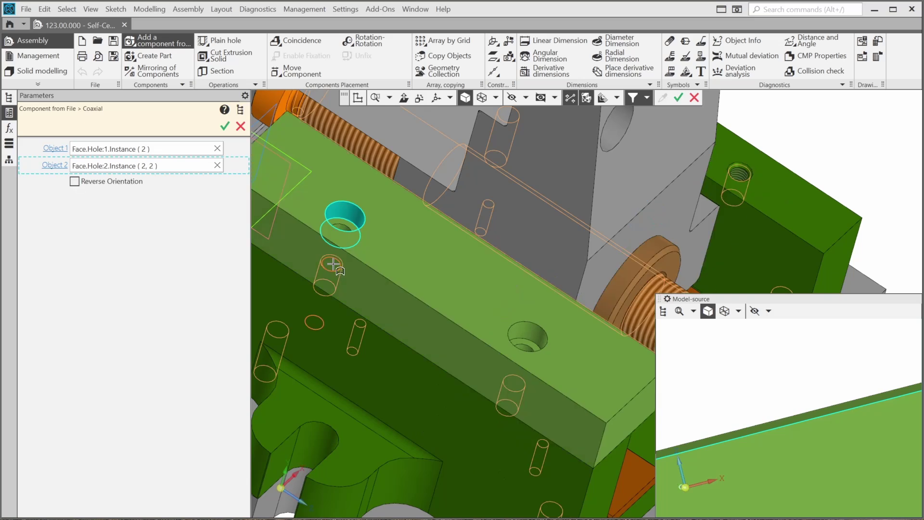
left_click(225, 127)
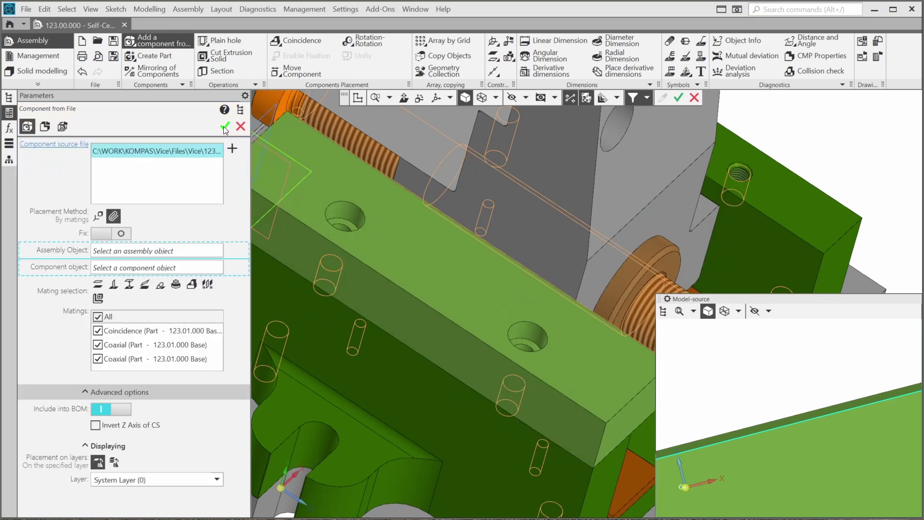
left_click(225, 127)
Step: Place a second clamp copy by matings, making its underside face coincident with the front rail's top face
scroll(433, 260, "down", 5)
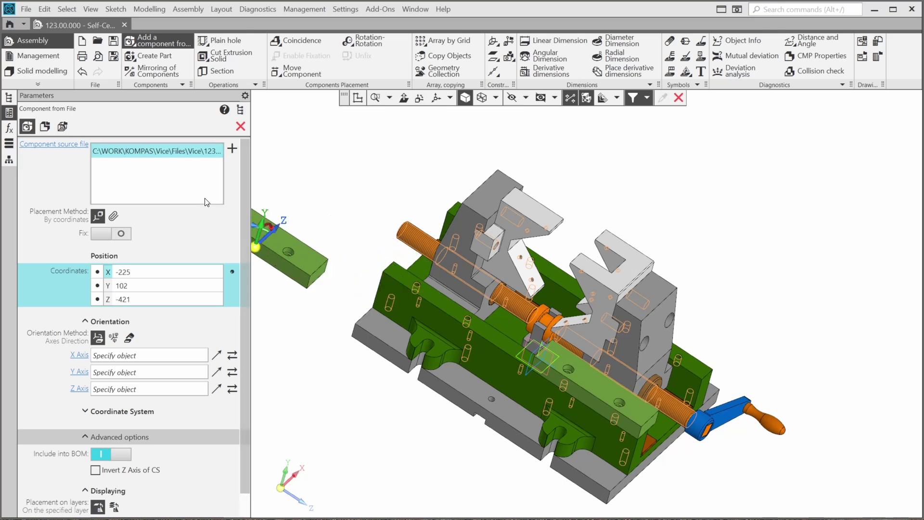
left_click(114, 216)
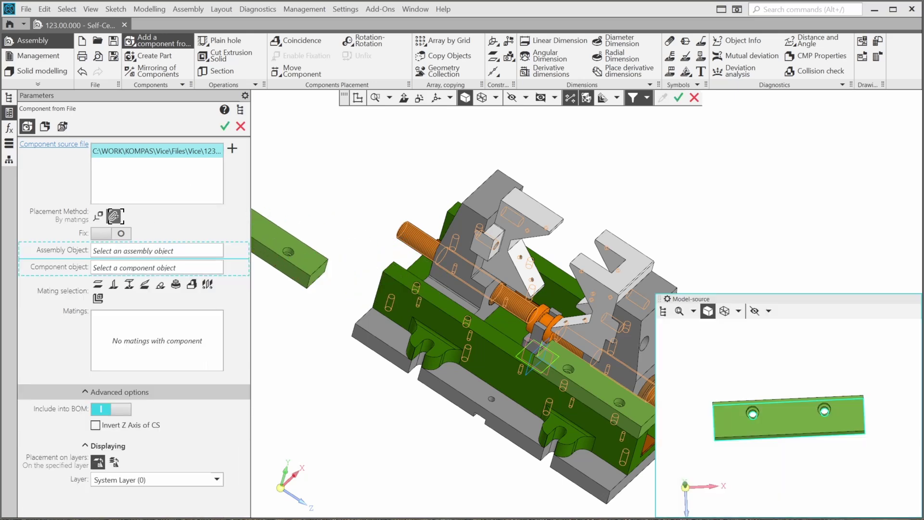
left_click(192, 285)
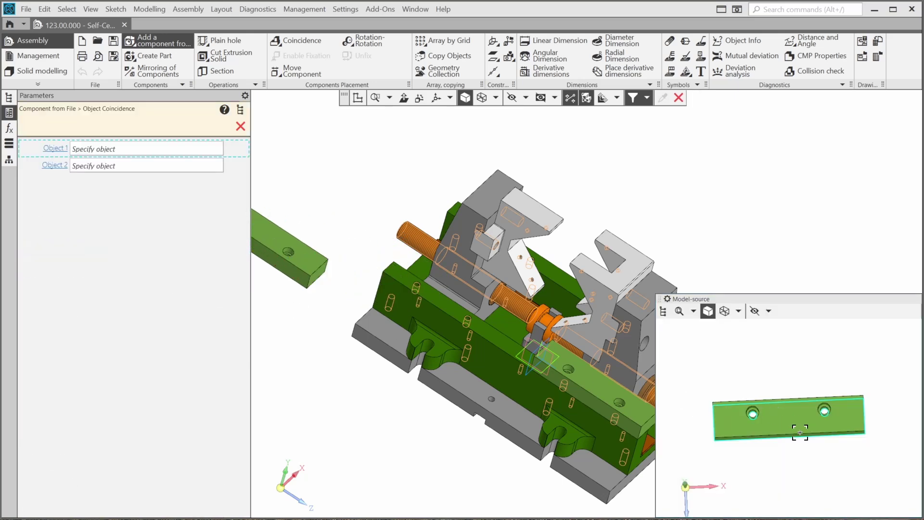
left_click(795, 397)
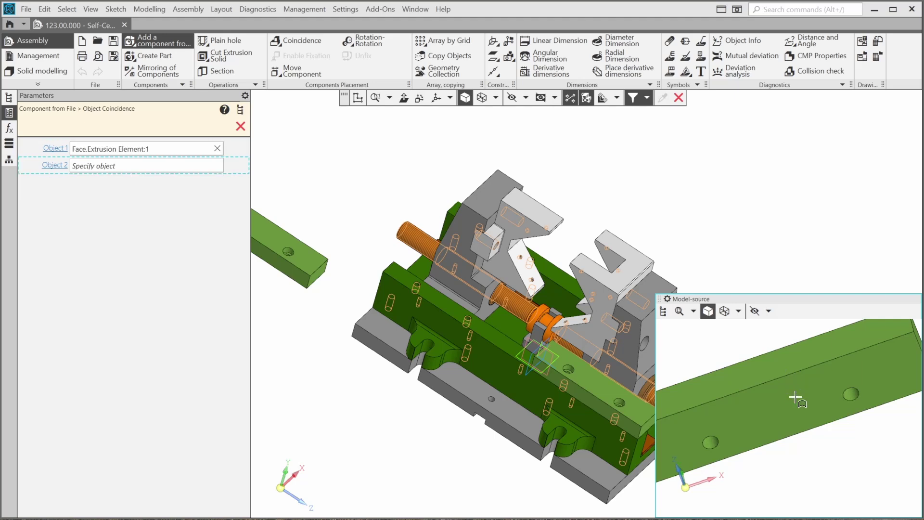
scroll(491, 335, "up", 3)
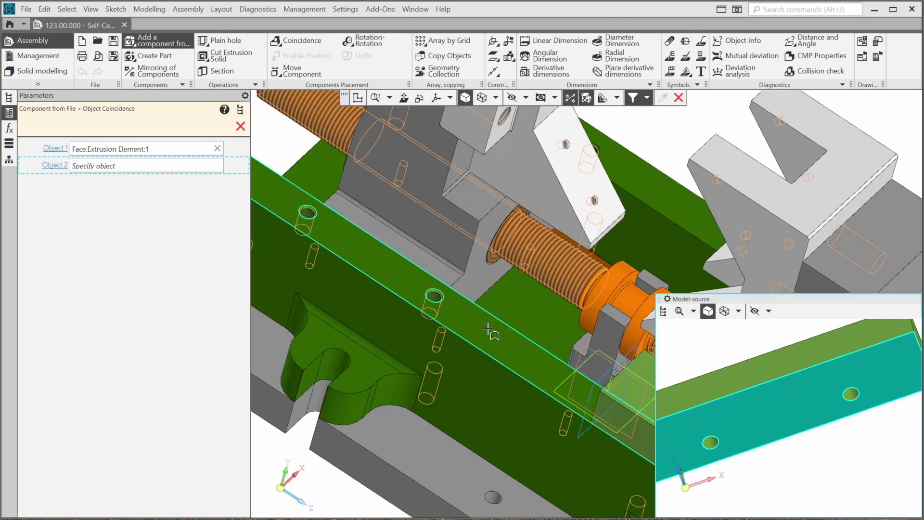
left_click(489, 331)
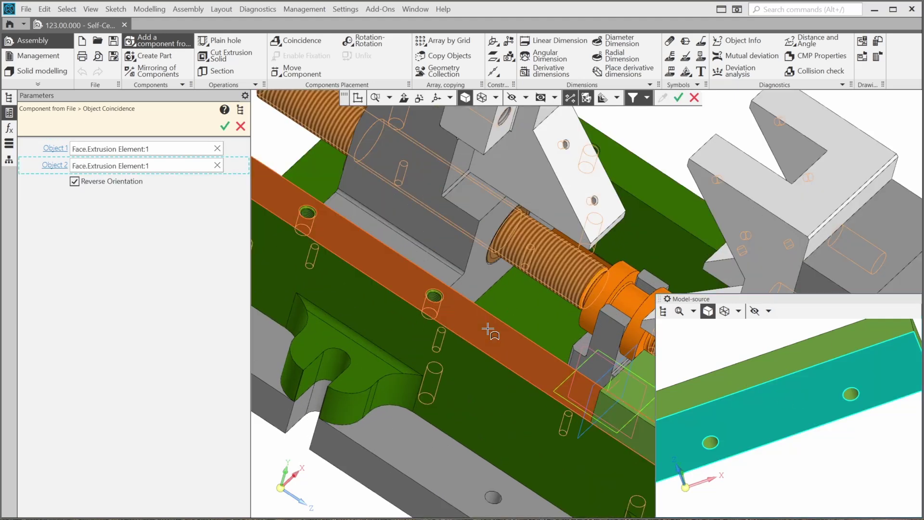
left_click(225, 126)
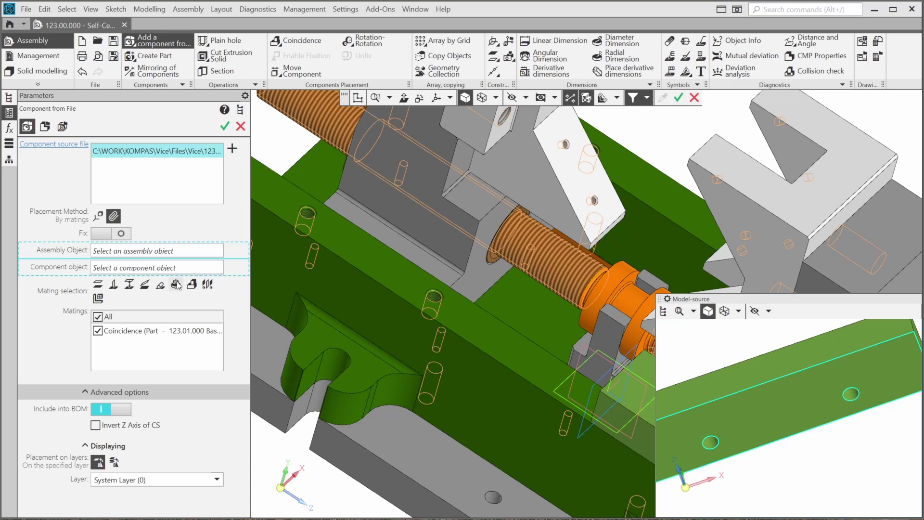
Step: Add a Coaxial mating between a hole of the second clamp and the front-rail hole farthest from the crank handle
left_click(183, 295)
middle_click_drag(692, 413, 704, 361)
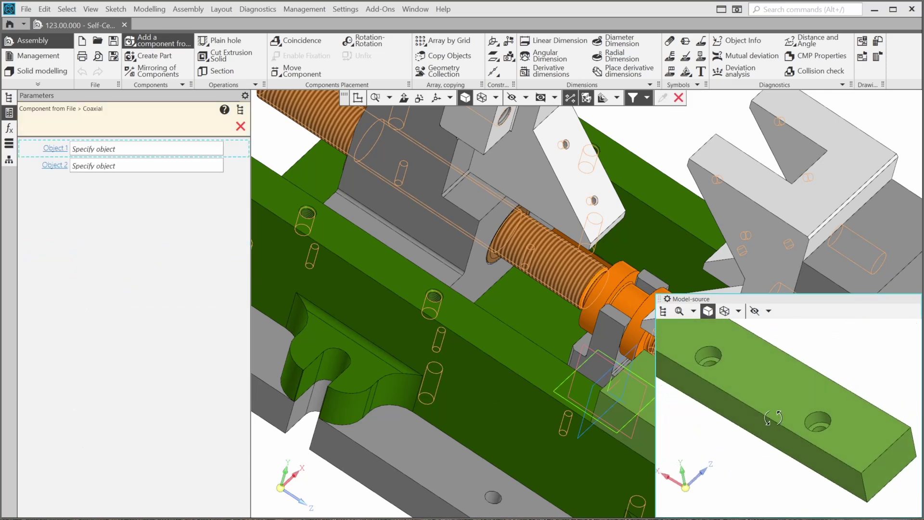
left_click(705, 359)
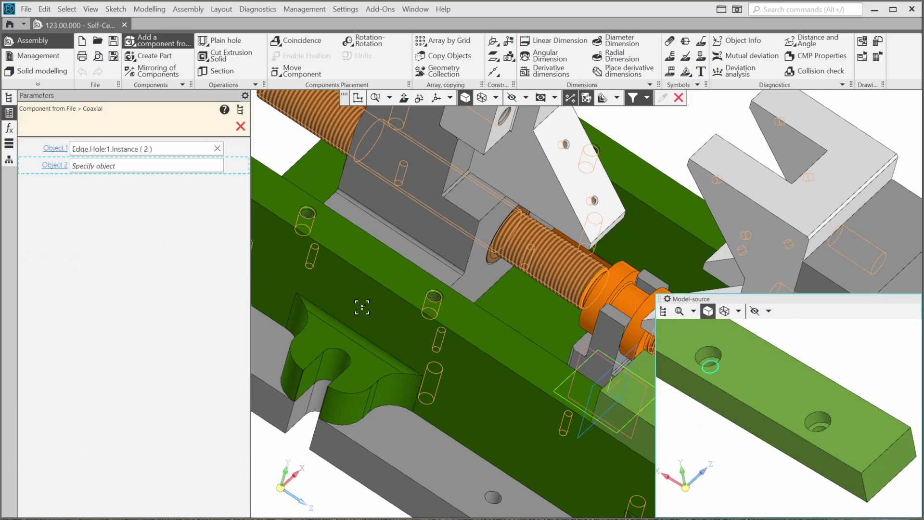
left_click(312, 217)
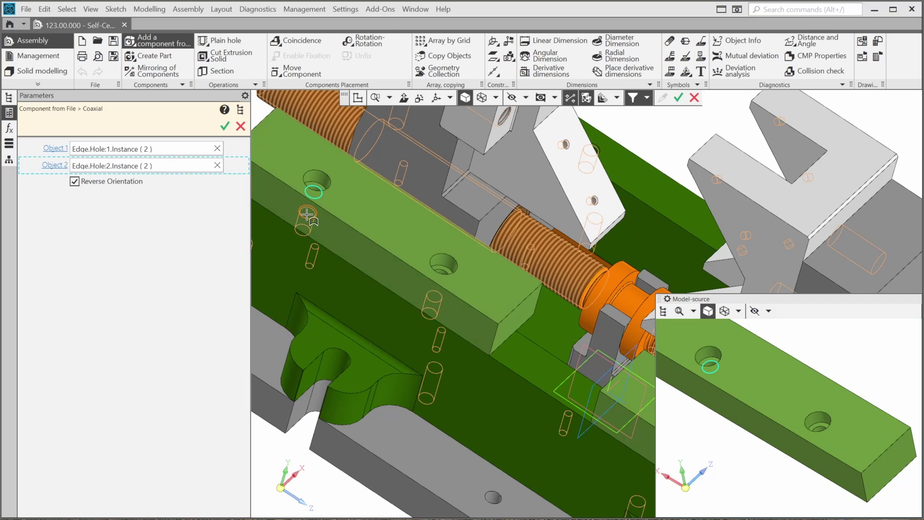
left_click(222, 126)
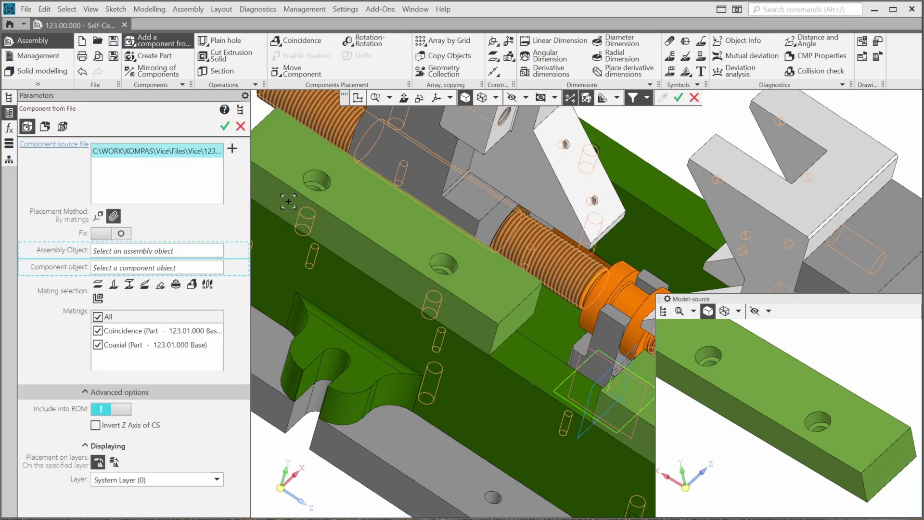
Step: Make the second clamp's remaining hole coaxial with the threaded rail hole beneath it, place the clamp and stop inserting copies
scroll(365, 251, "up", 10)
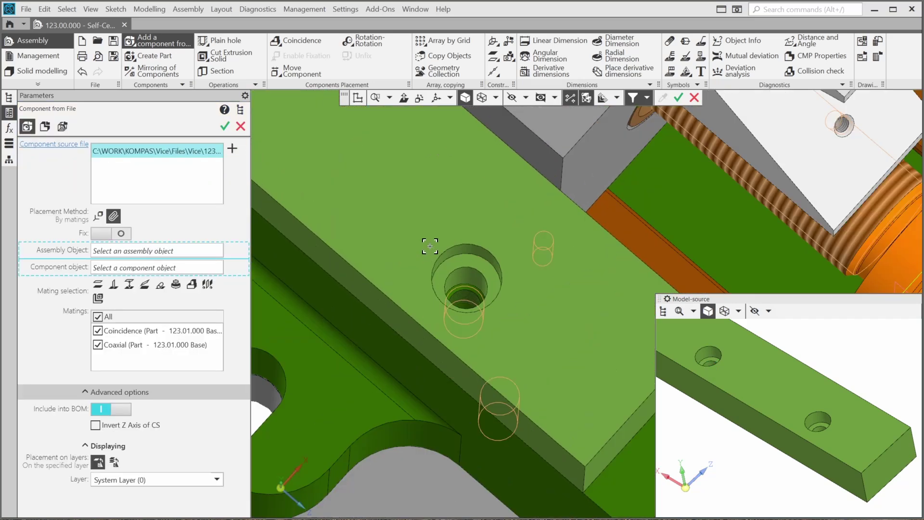
left_click(500, 312)
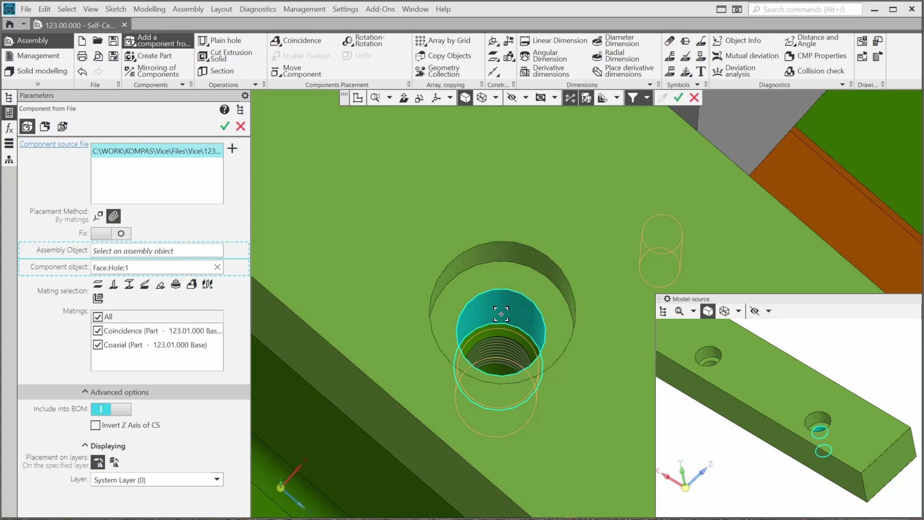
left_click(503, 348)
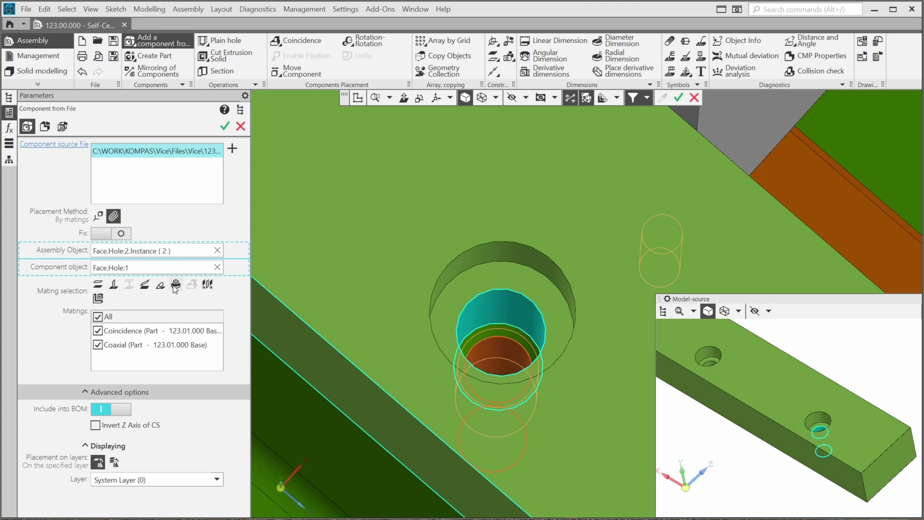
left_click(176, 286)
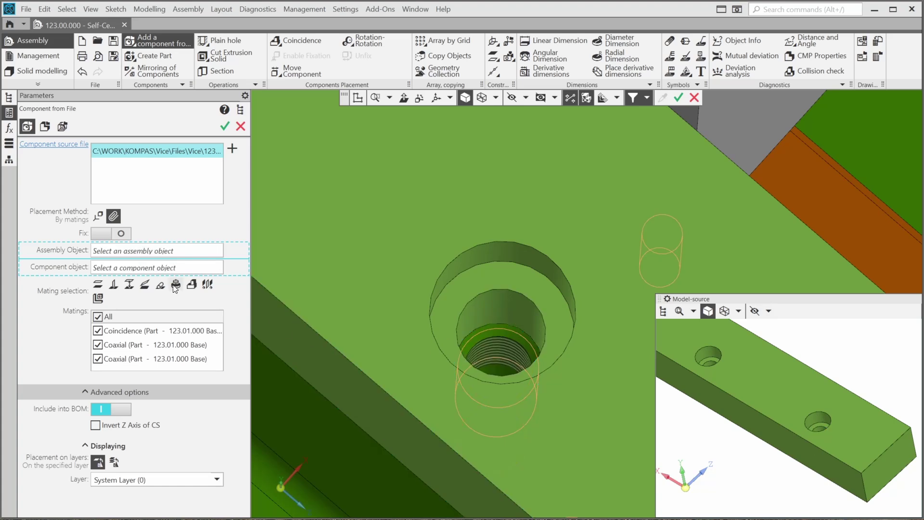
left_click(225, 126)
scroll(476, 293, "down", 5)
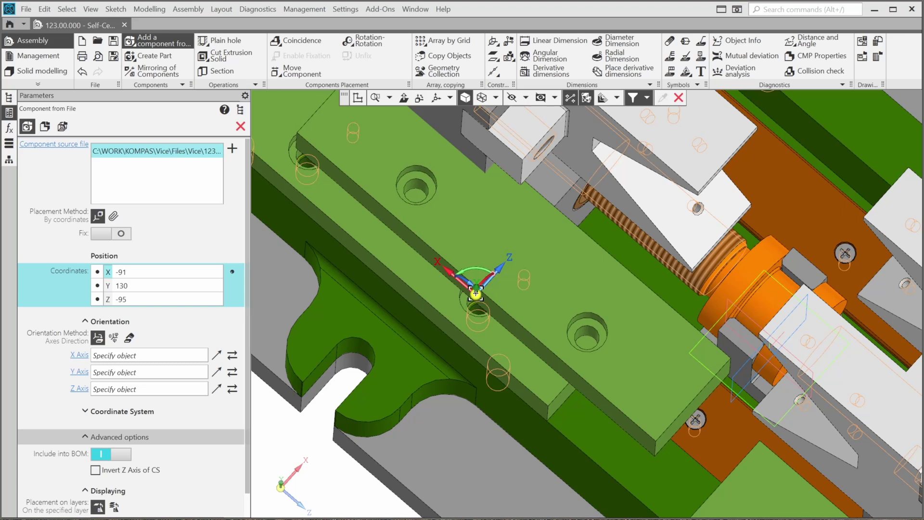
scroll(476, 292, "down", 2)
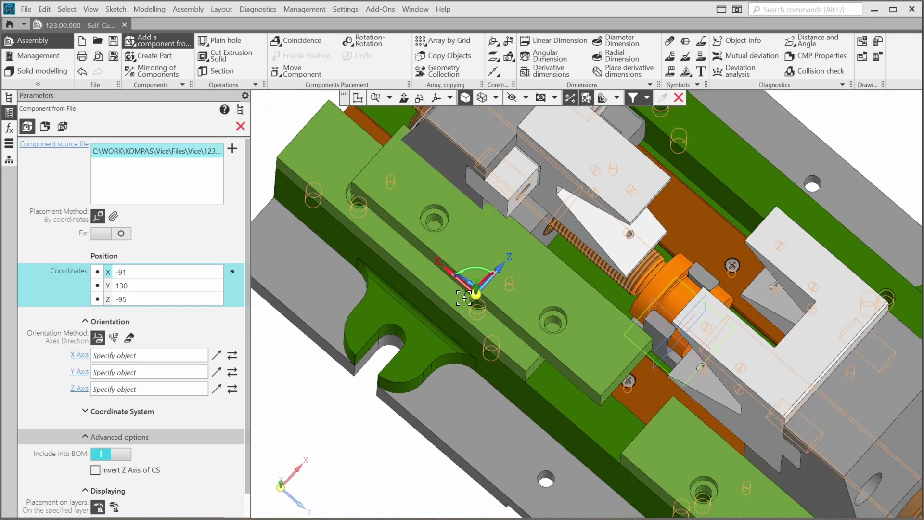
left_click(240, 126)
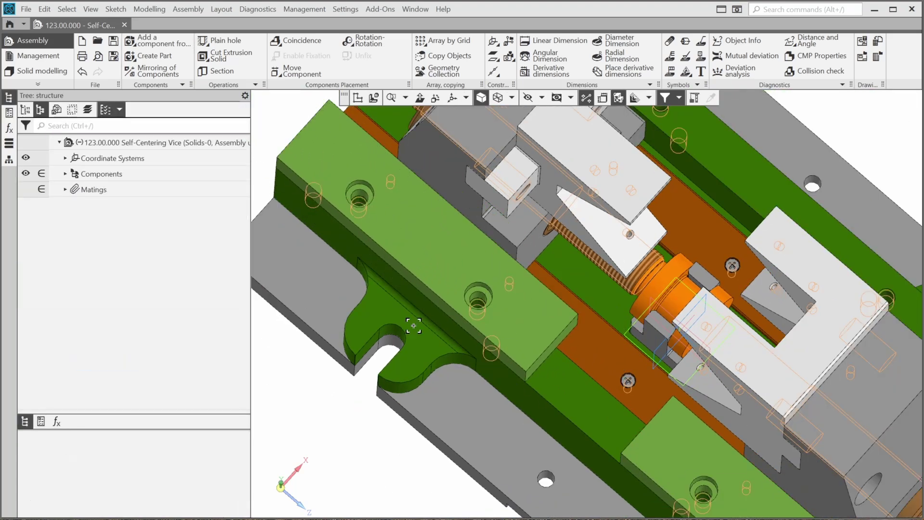
Step: Hide the cosmetic threads in the assembly view
middle_click_drag(504, 352, 484, 302)
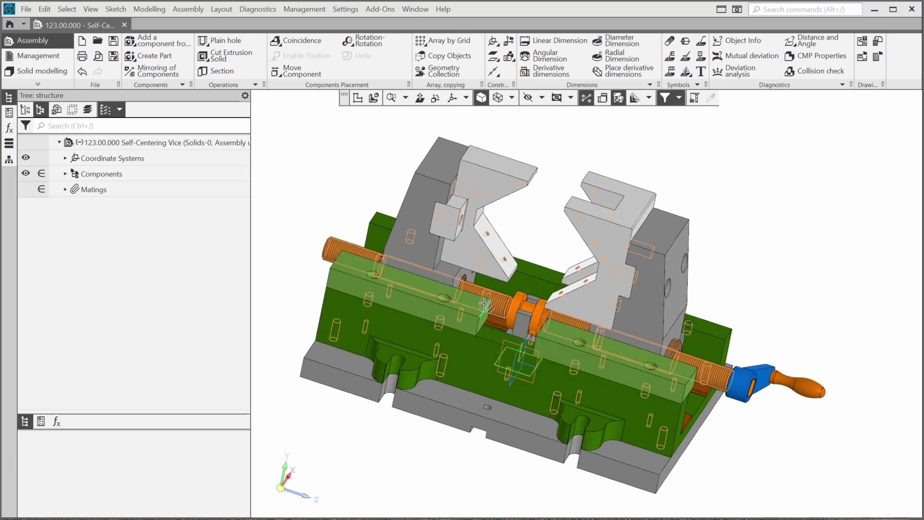
left_click(542, 97)
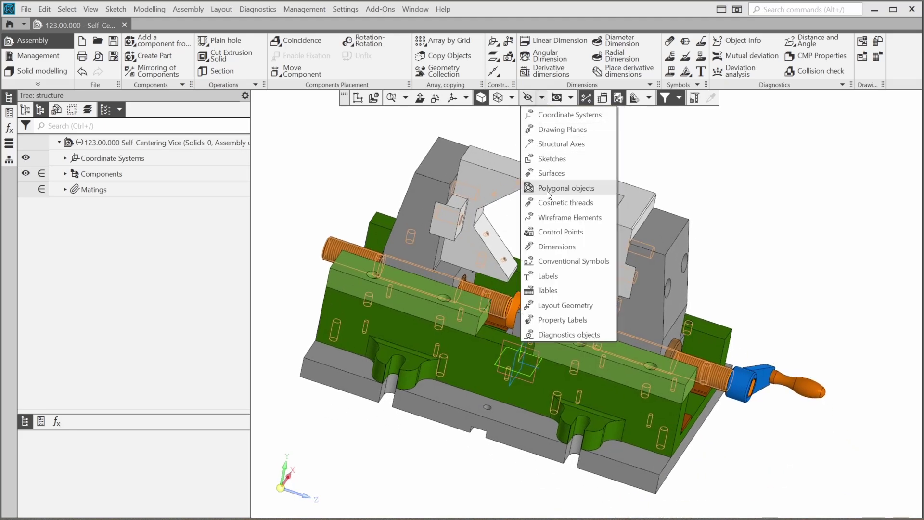
left_click(551, 204)
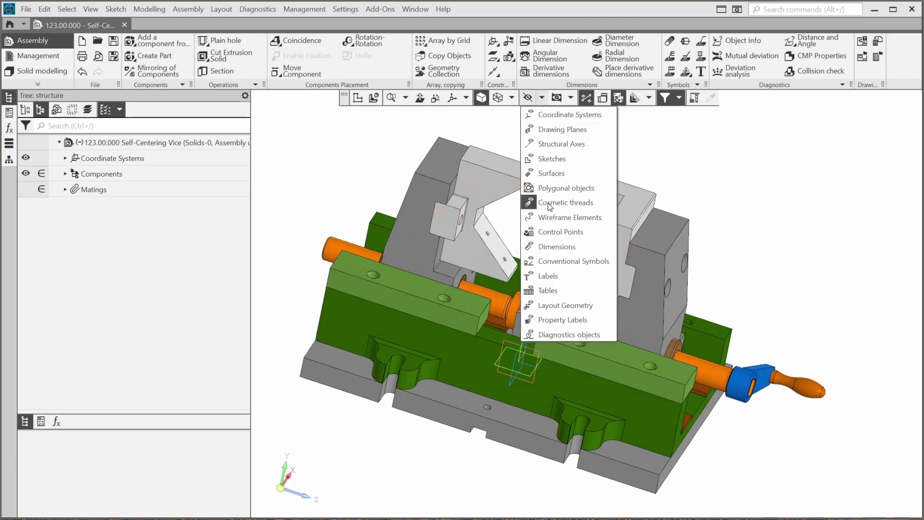
left_click(544, 98)
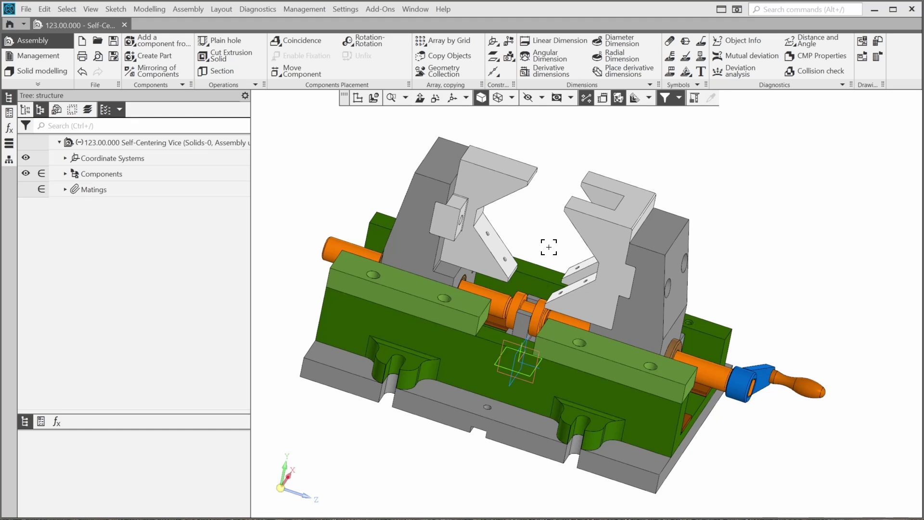
Step: Start Mirroring of Components with the ZY Plane of the assembly origin as the mirror plane
left_click(169, 73)
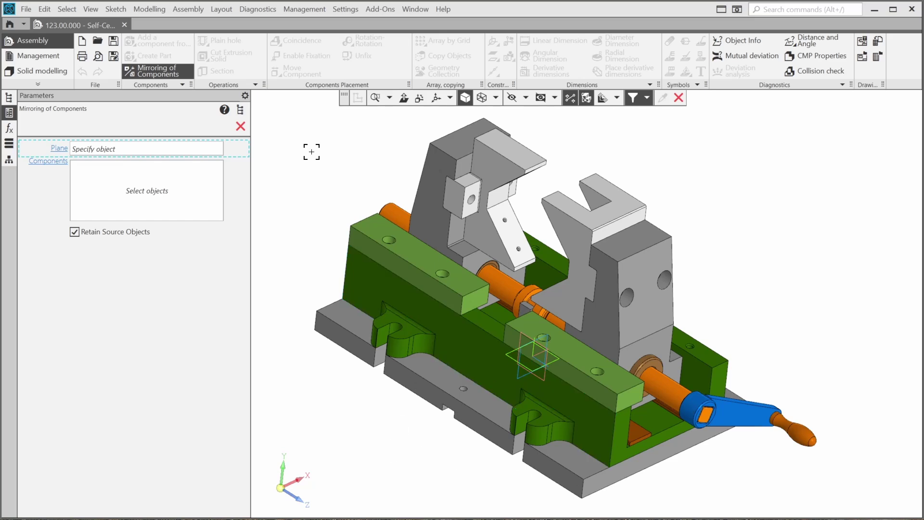
left_click(241, 110)
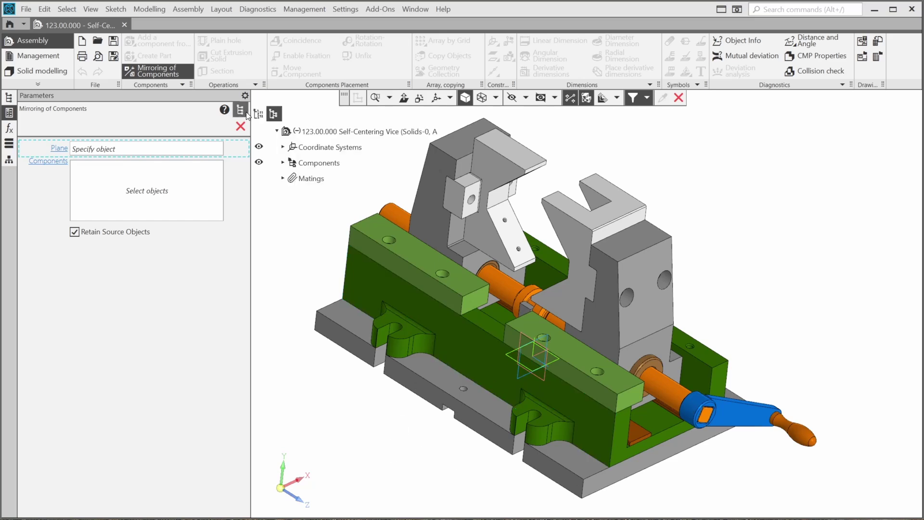
left_click(283, 149)
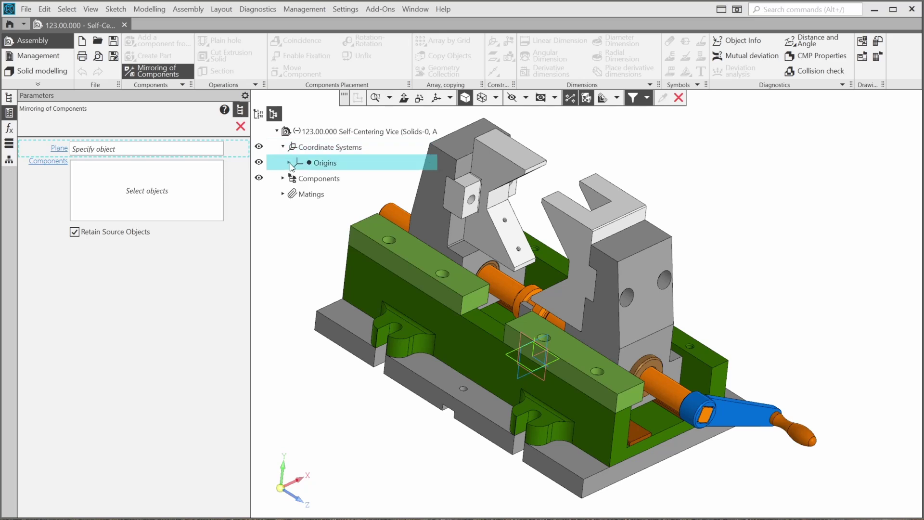
left_click(290, 163)
left_click(321, 209)
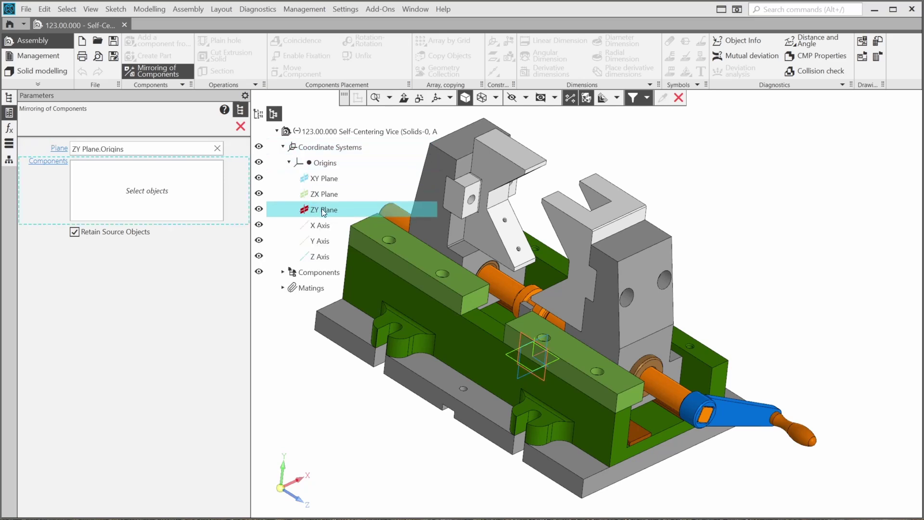
left_click(240, 110)
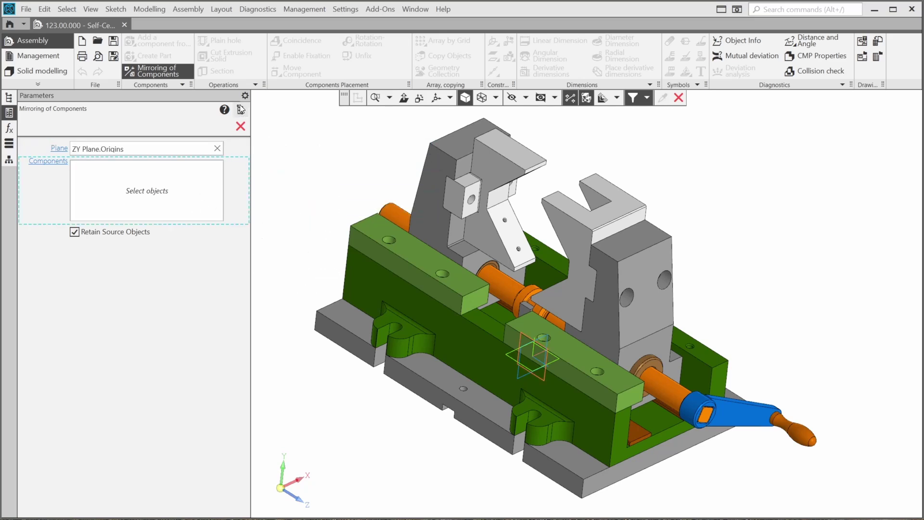
Step: Select both 123.00.006 Clamp components on the front rail as the components to mirror
left_click(414, 255)
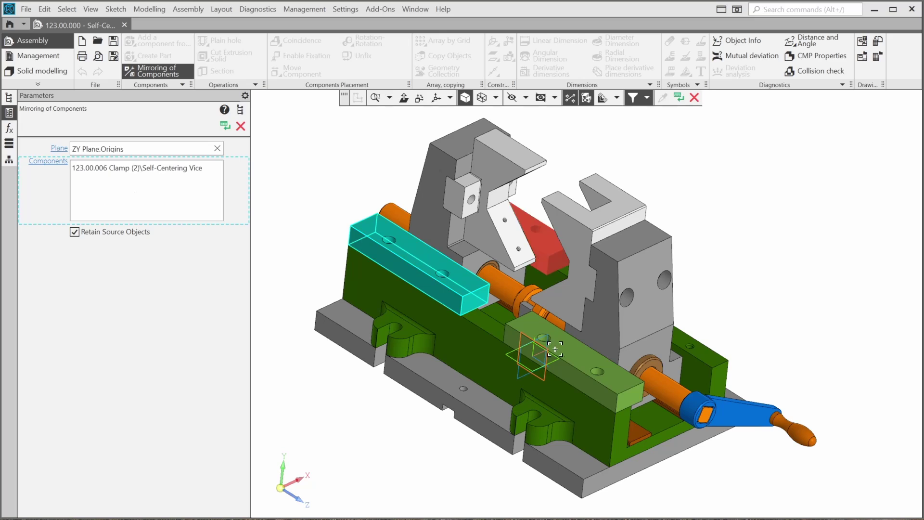
left_click(578, 360)
middle_click_drag(590, 348, 689, 406)
scroll(689, 407, "up", 2)
middle_click_drag(791, 303, 768, 367)
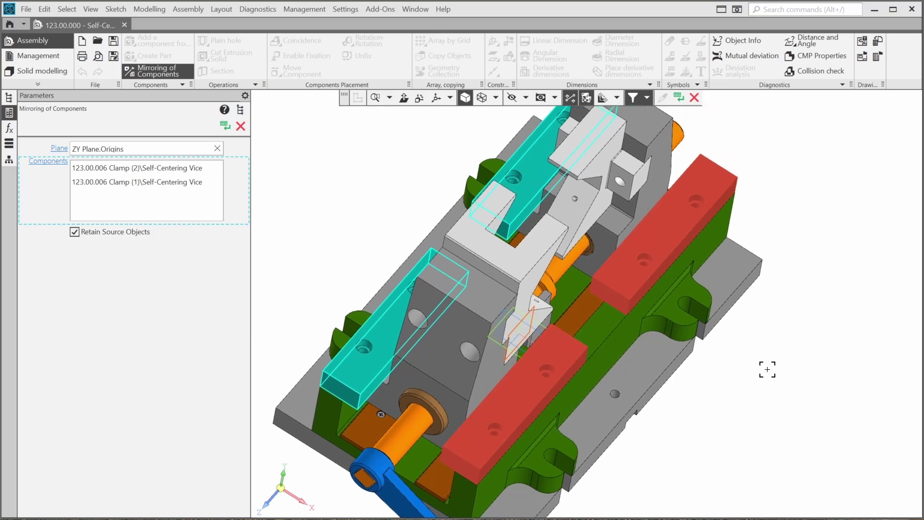
Step: Open the component mirroring parameters and set the insertion method of both clamps to Symmetric component placement
left_click(222, 124)
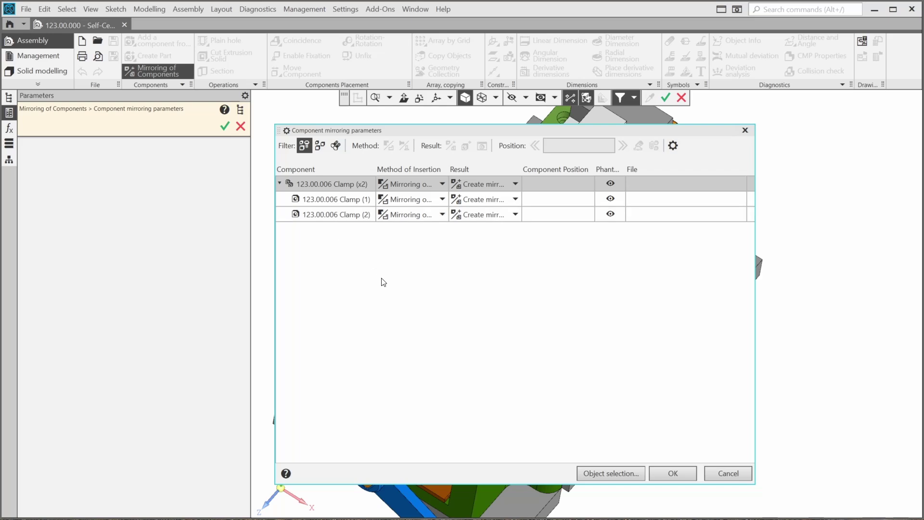
left_click(440, 199)
left_click(445, 272)
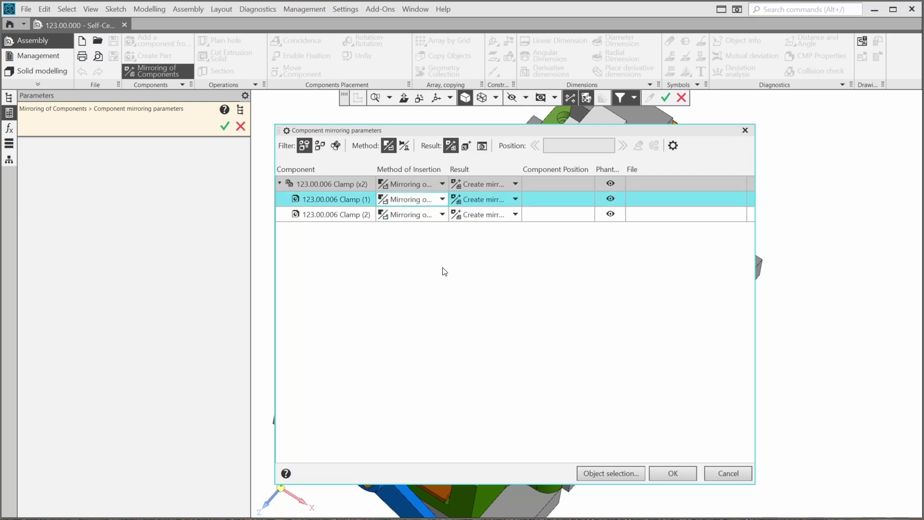
left_click(442, 214)
left_click(445, 289)
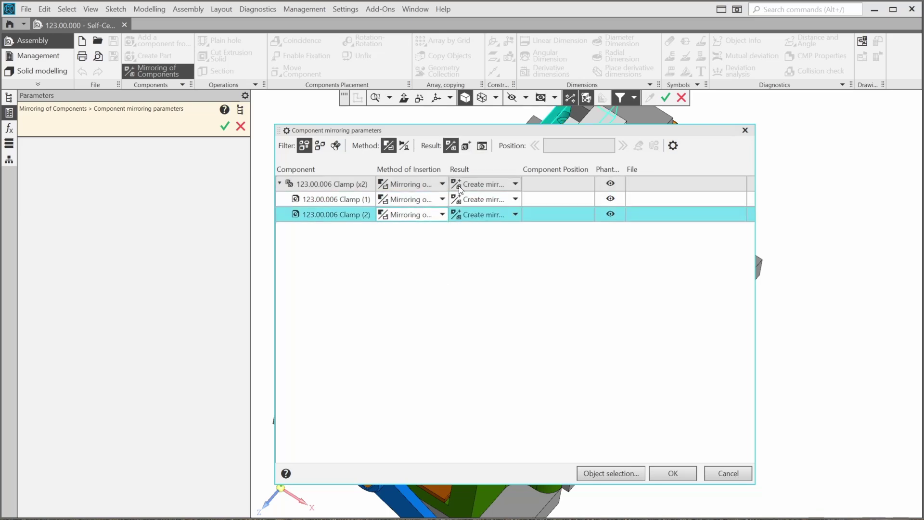
left_click(443, 184)
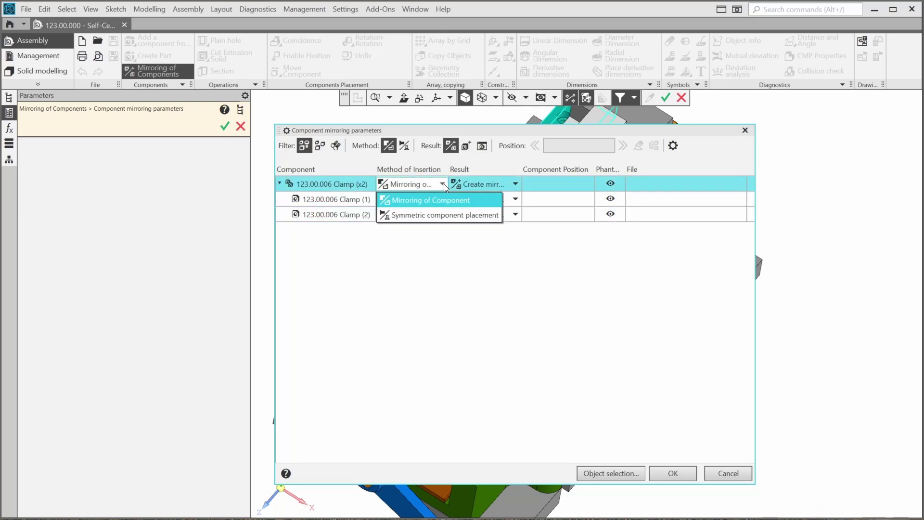
left_click(452, 216)
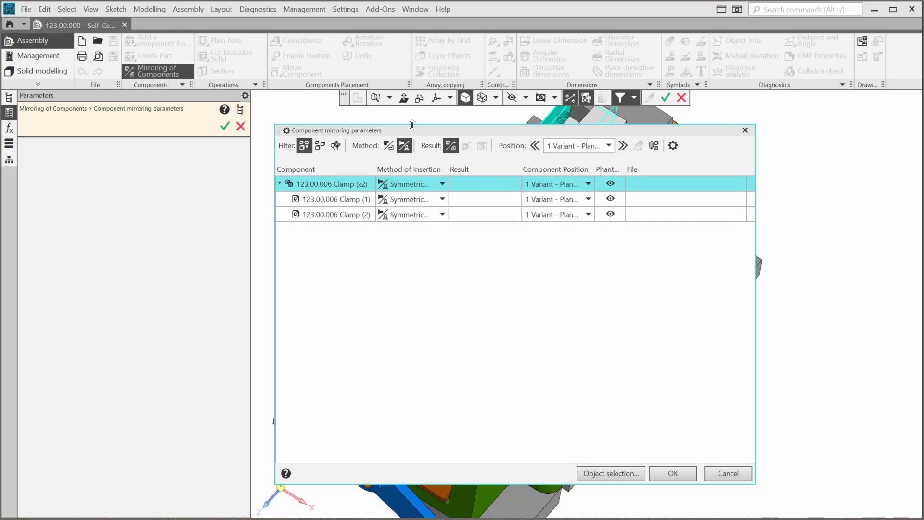
Step: Try position variant 2 for Clamp (1), and set its component position to 3 Variant - Plane (Size center, <Y,Z>)
left_click_drag(412, 125, 699, 125)
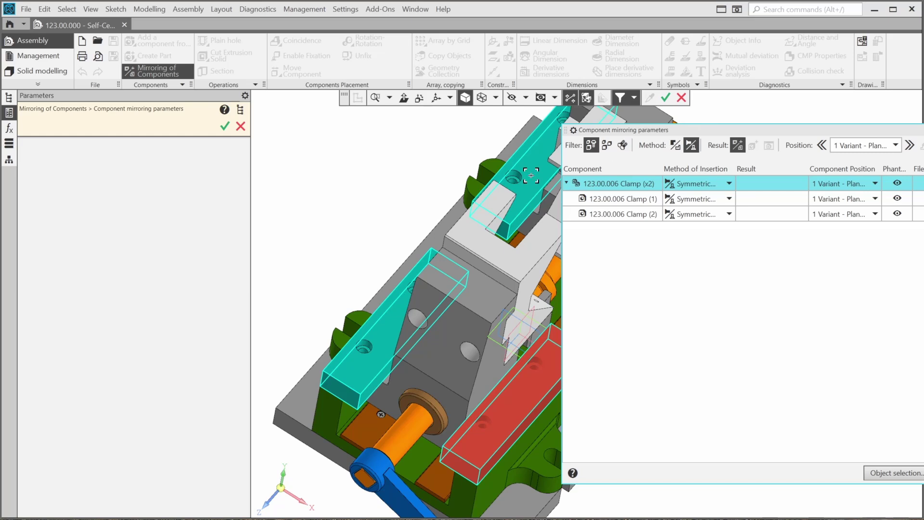
middle_click_drag(411, 204, 316, 120)
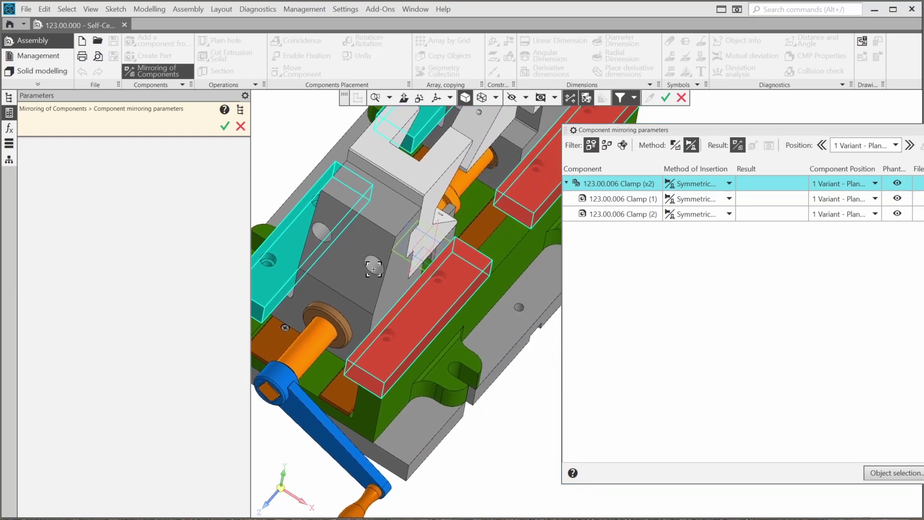
scroll(373, 269, "up", 2)
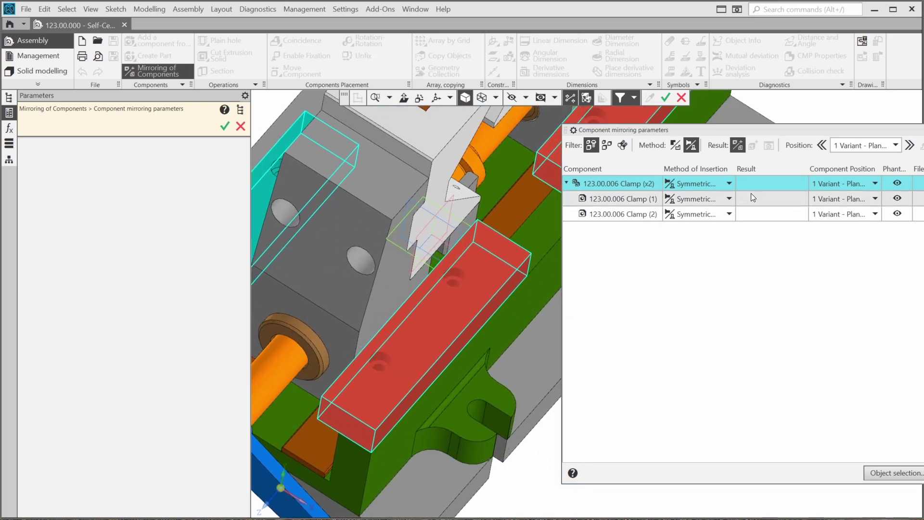
left_click_drag(776, 129, 748, 152)
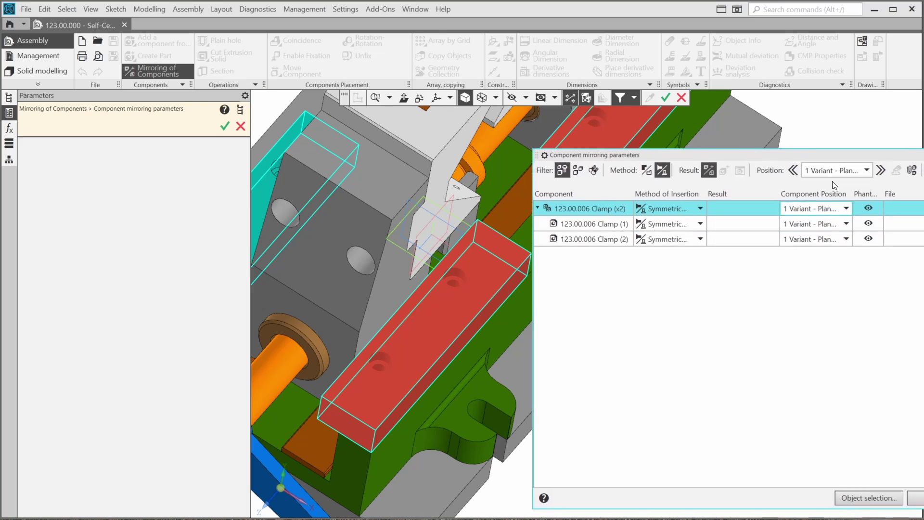
left_click(846, 224)
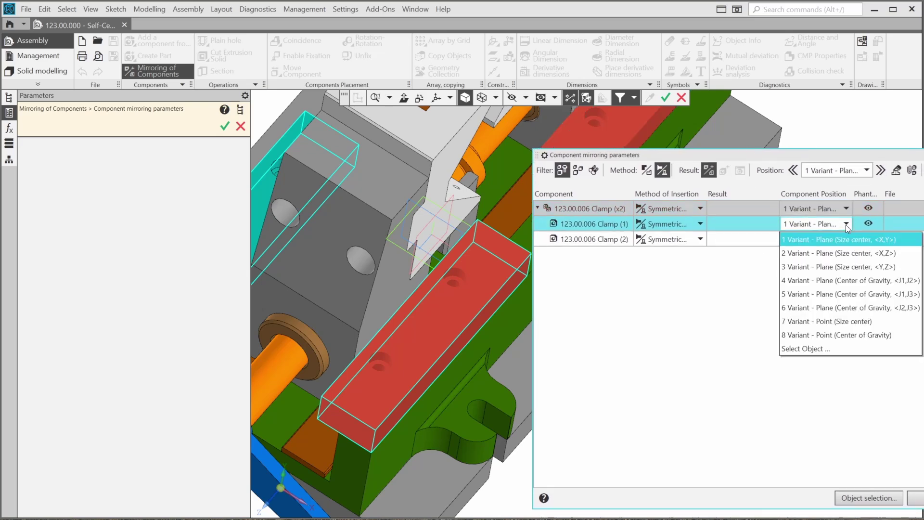
left_click(853, 257)
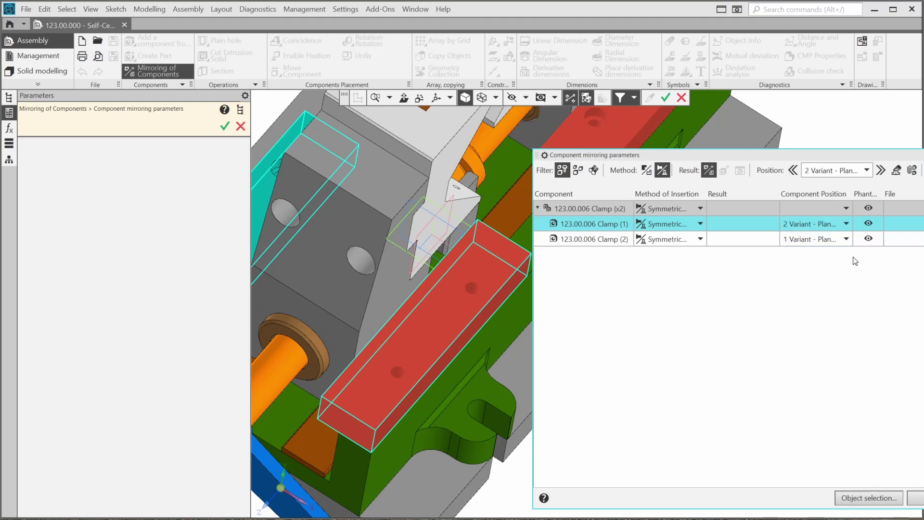
left_click(846, 224)
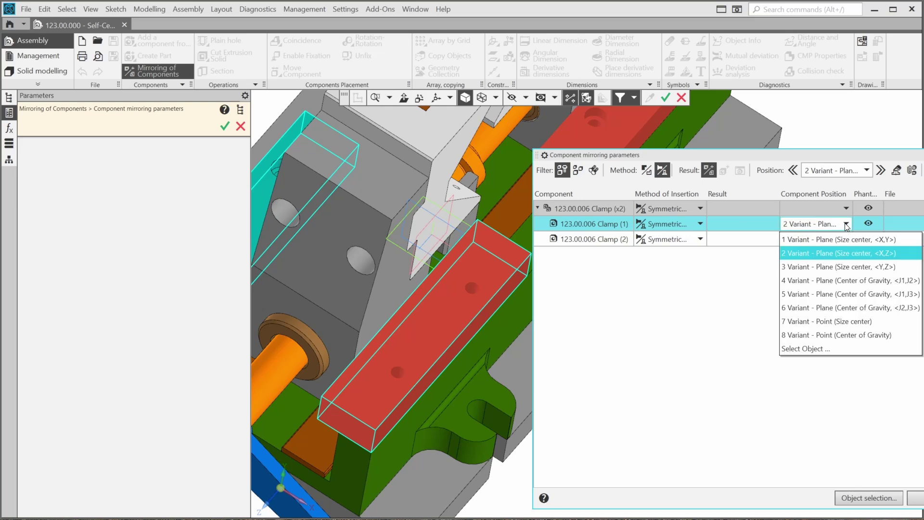
left_click(855, 268)
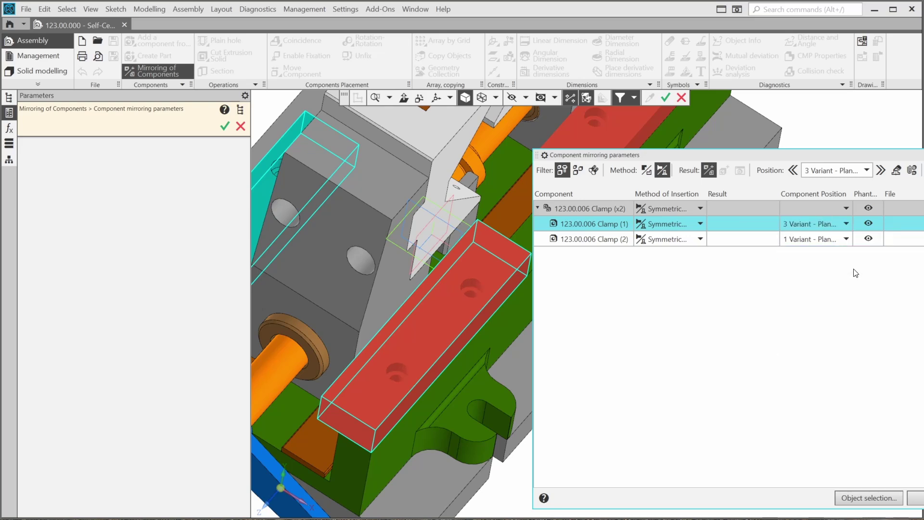
Step: Set the component position of Clamp (2) to variant 3 as well, keeping its mirrored preview in view
left_click(751, 238)
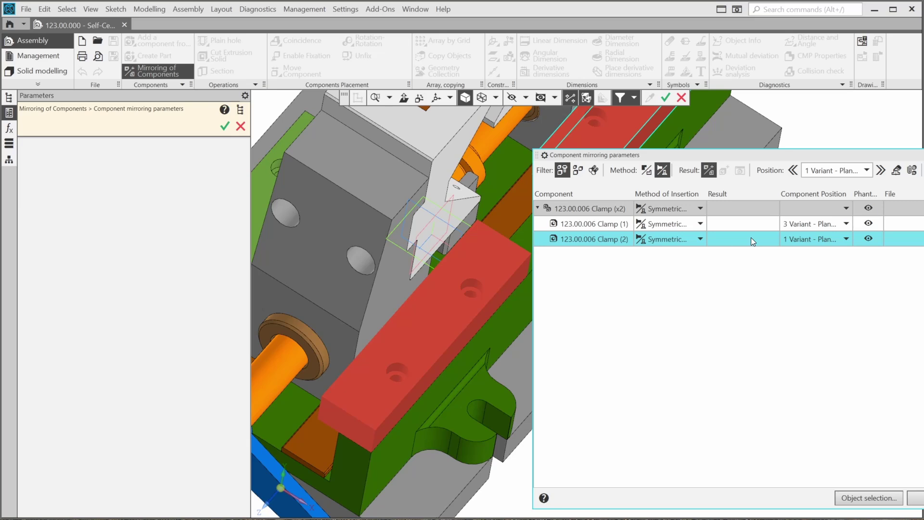
left_click_drag(864, 154, 752, 206)
scroll(814, 141, "down", 1)
scroll(798, 161, "up", 3)
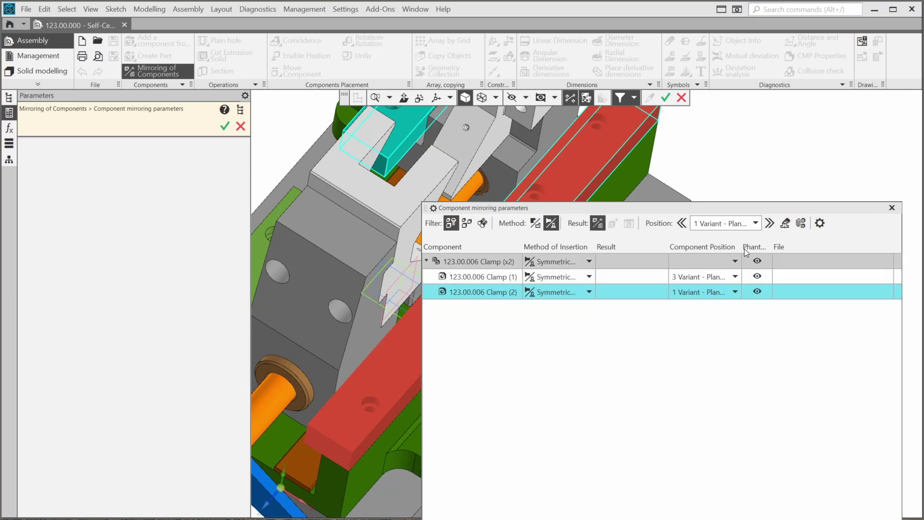
left_click(769, 224)
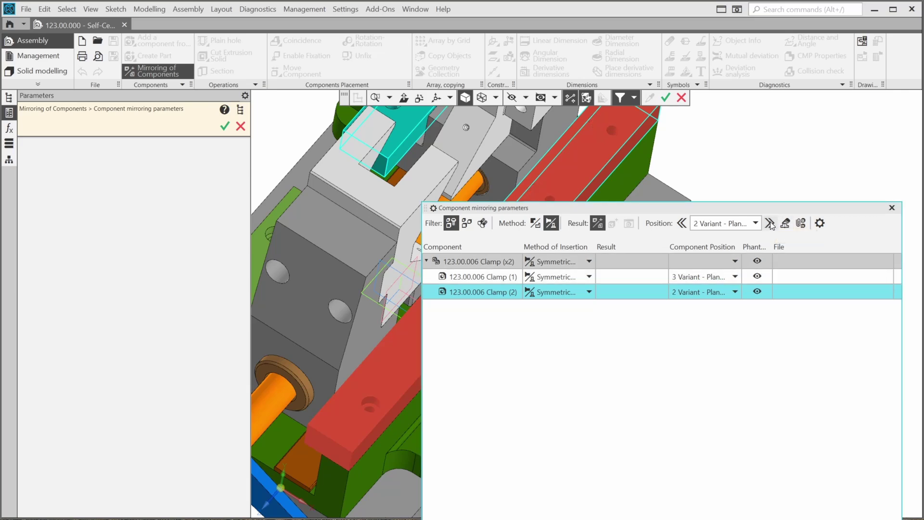
left_click(770, 224)
left_click_drag(789, 207, 704, 117)
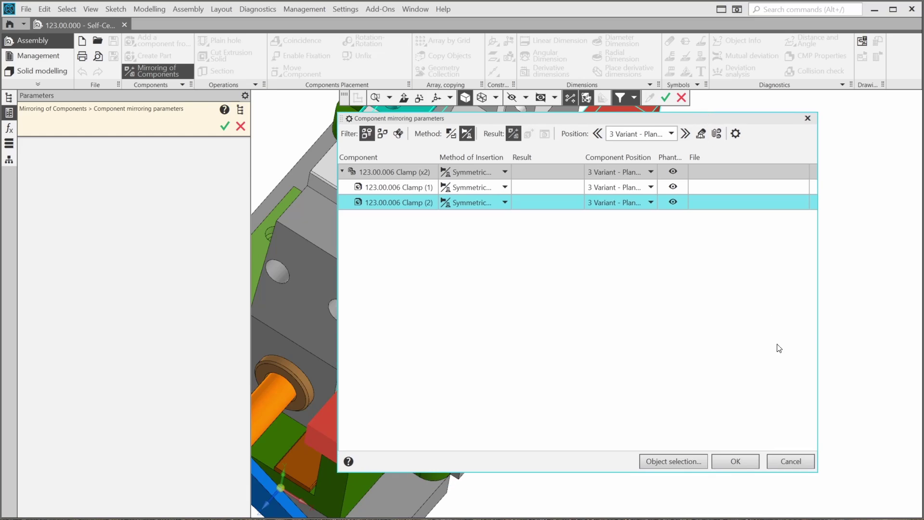
Step: Accept the mirroring parameters and complete the mirroring of both 123.00.006 Clamp components onto the opposite rail
left_click(741, 458)
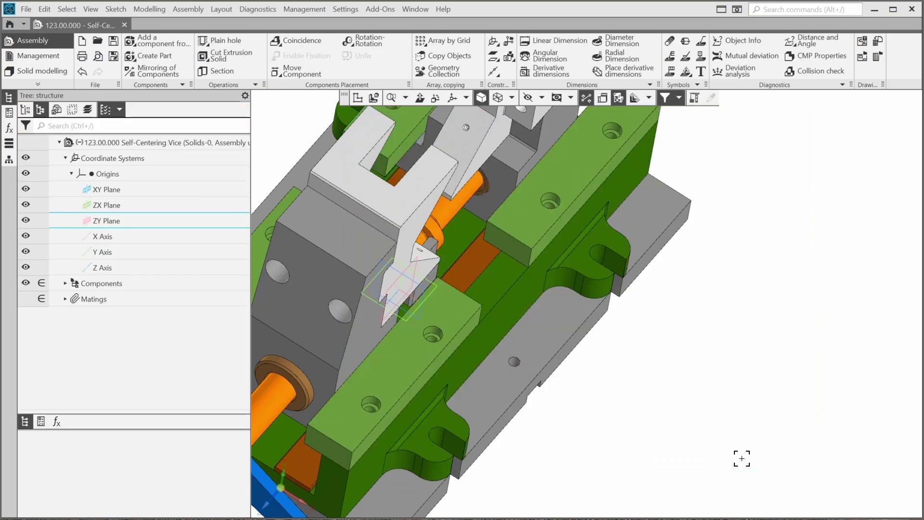
middle_click_drag(747, 398, 823, 356)
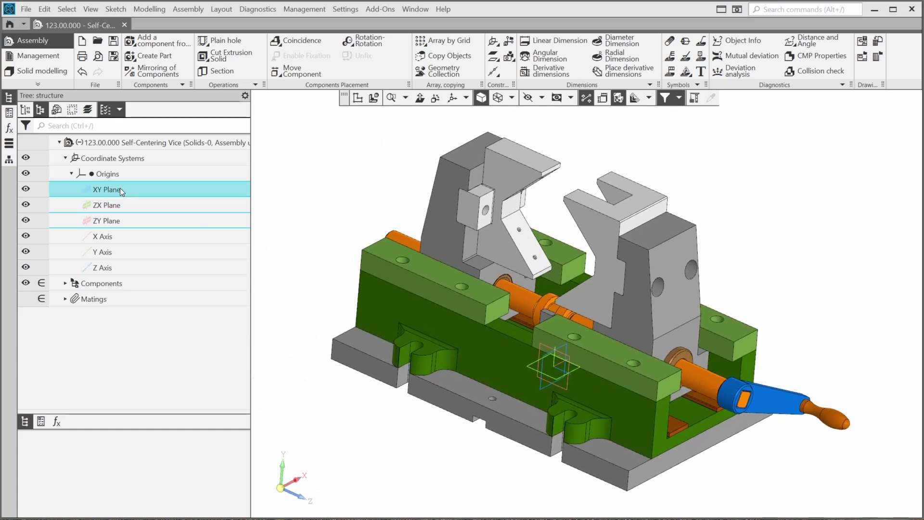
Step: Collapse the coordinate systems in the structure tree and expand the components down to the individual 123.00.006 Clamp instances
left_click(63, 160)
left_click(64, 157)
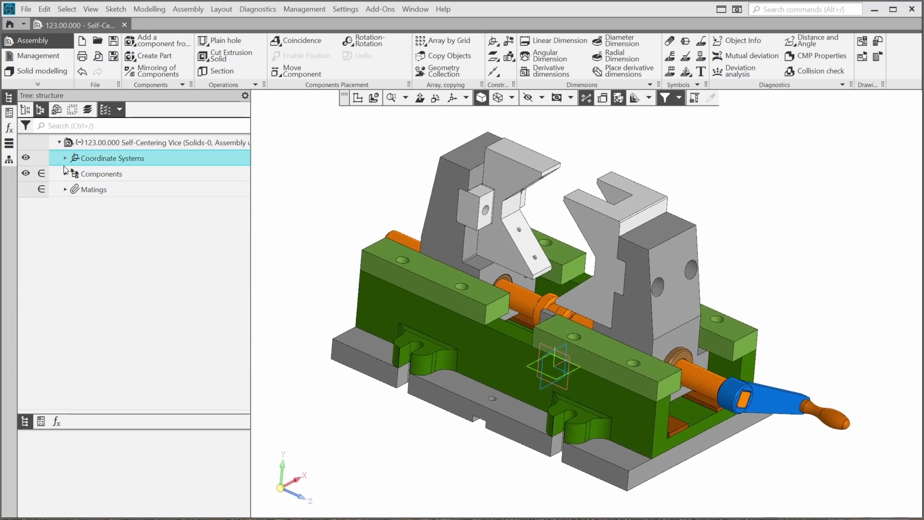
left_click(66, 178)
left_click(64, 176)
left_click(147, 327)
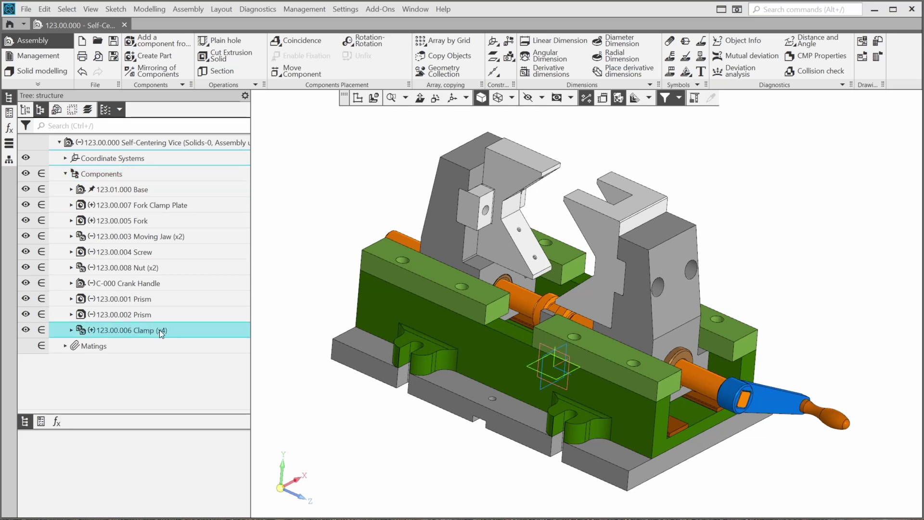
left_click(72, 331)
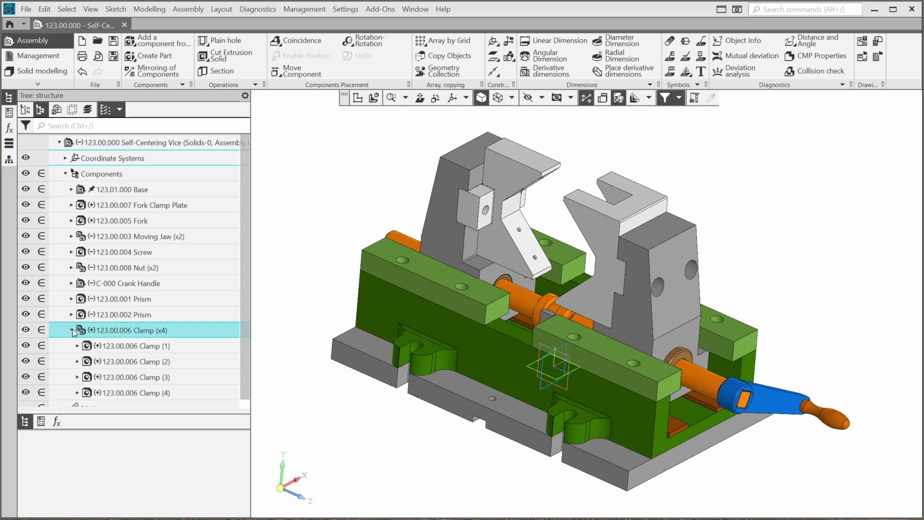
Step: Open the placement parameters of 123.00.006 Clamp (3) to examine its matings, and leave them without applying changes
left_click(138, 378)
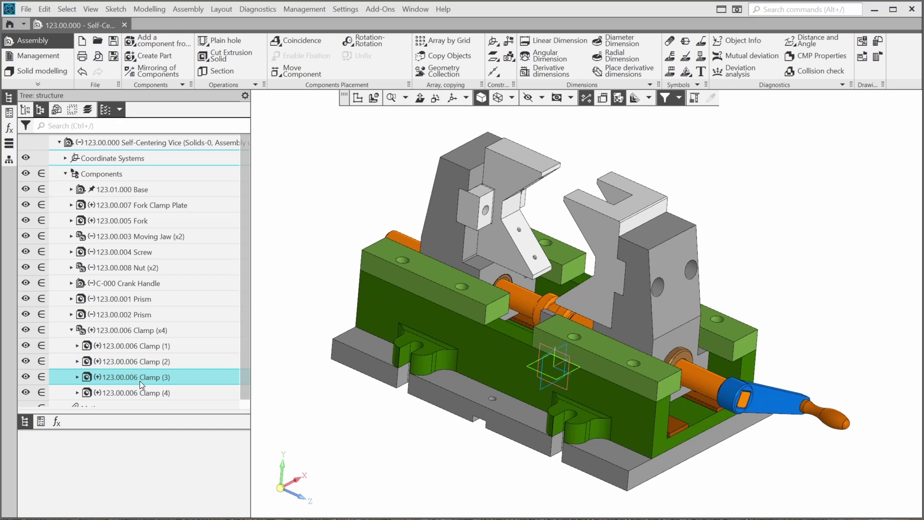
double_click(140, 380)
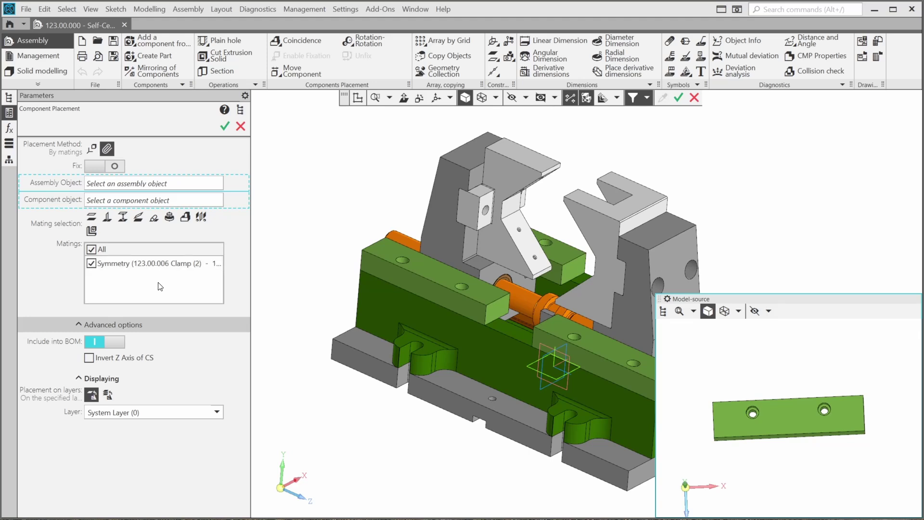
left_click(240, 127)
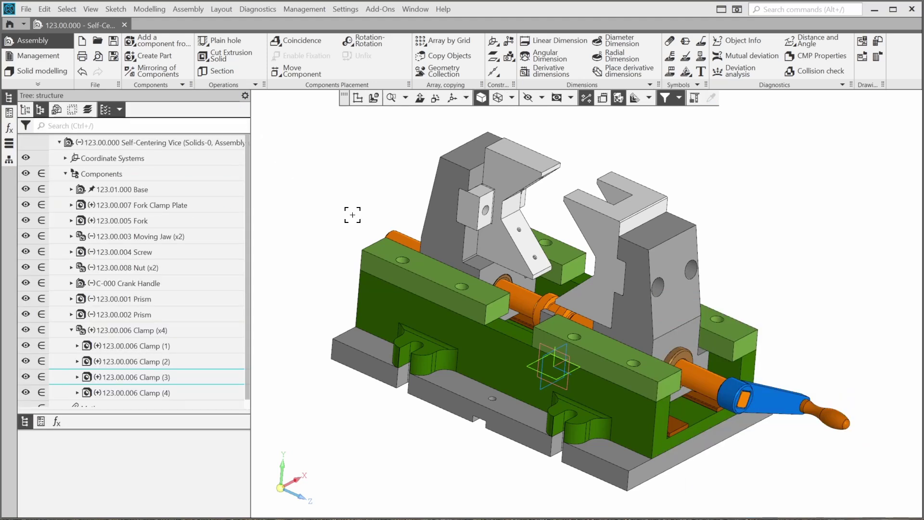